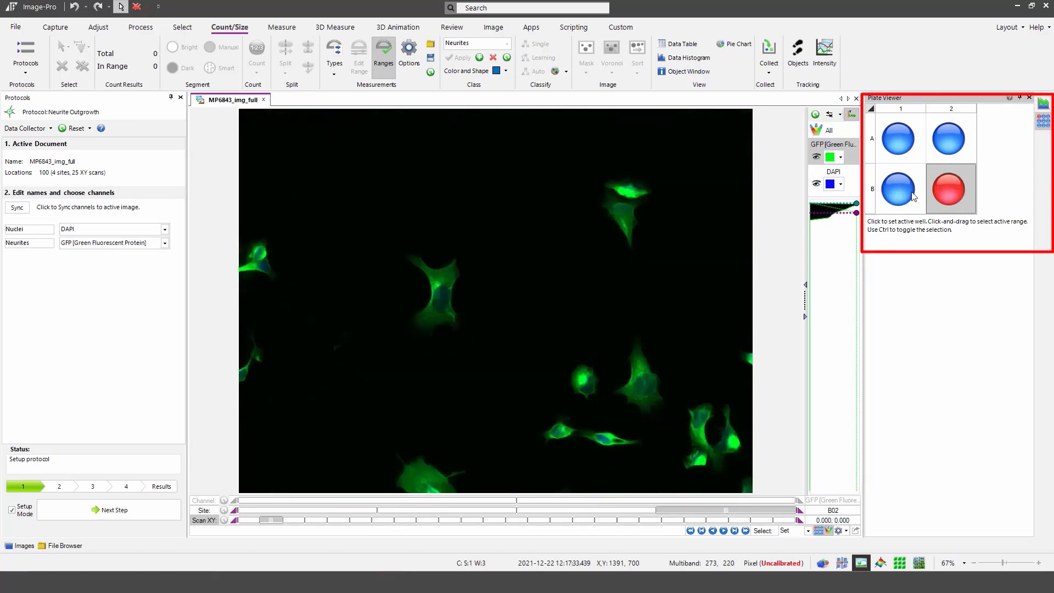
Make well A1 the active well and browse its scan positions, returning to the one near the start.
click(900, 147)
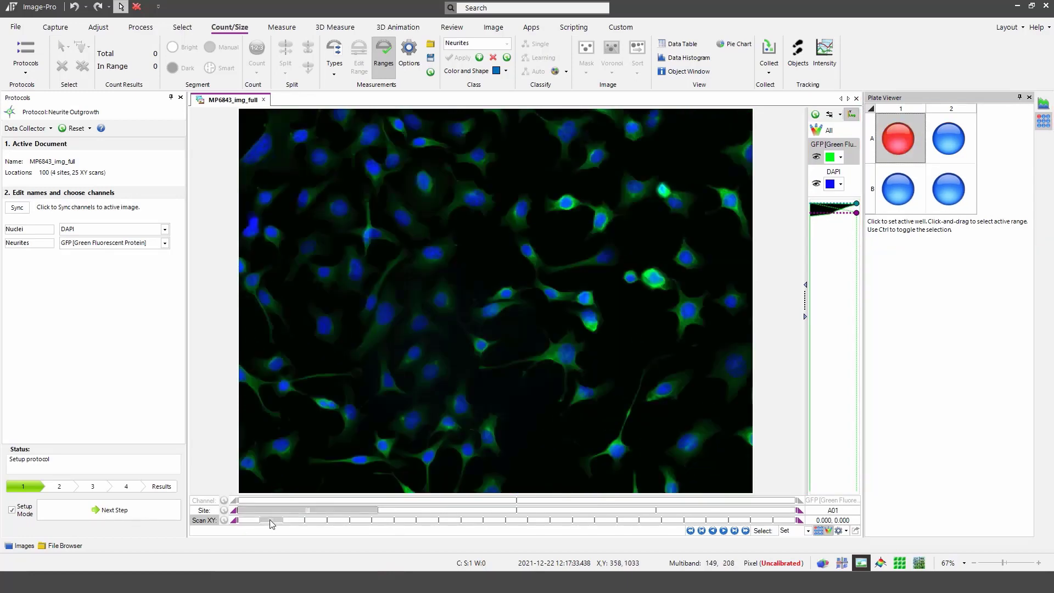
mouse_move(272, 524)
mouse_down()
mouse_move(552, 532)
mouse_move(272, 523)
mouse_up()
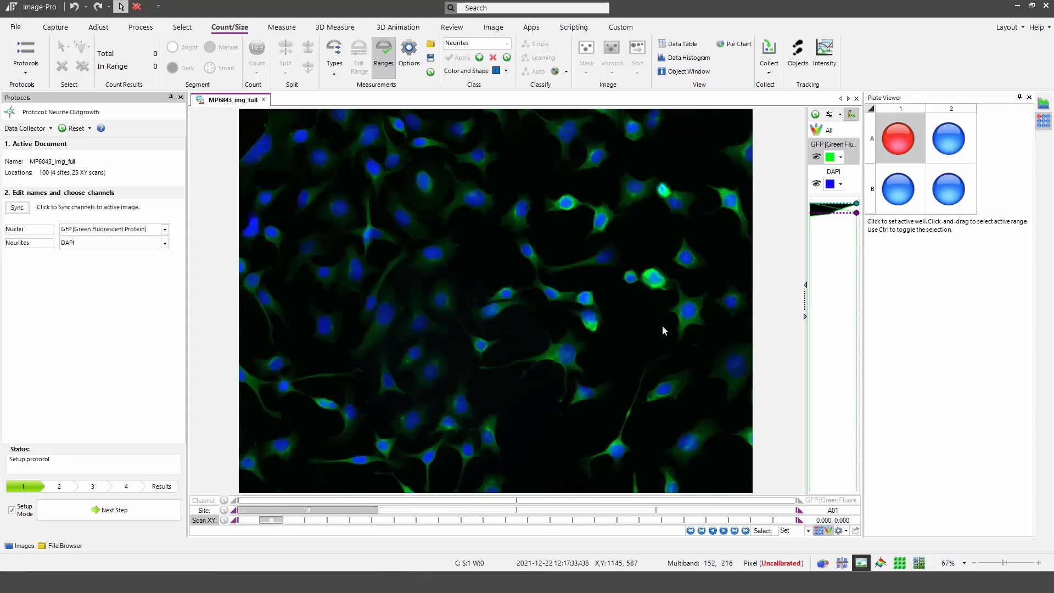
click(454, 519)
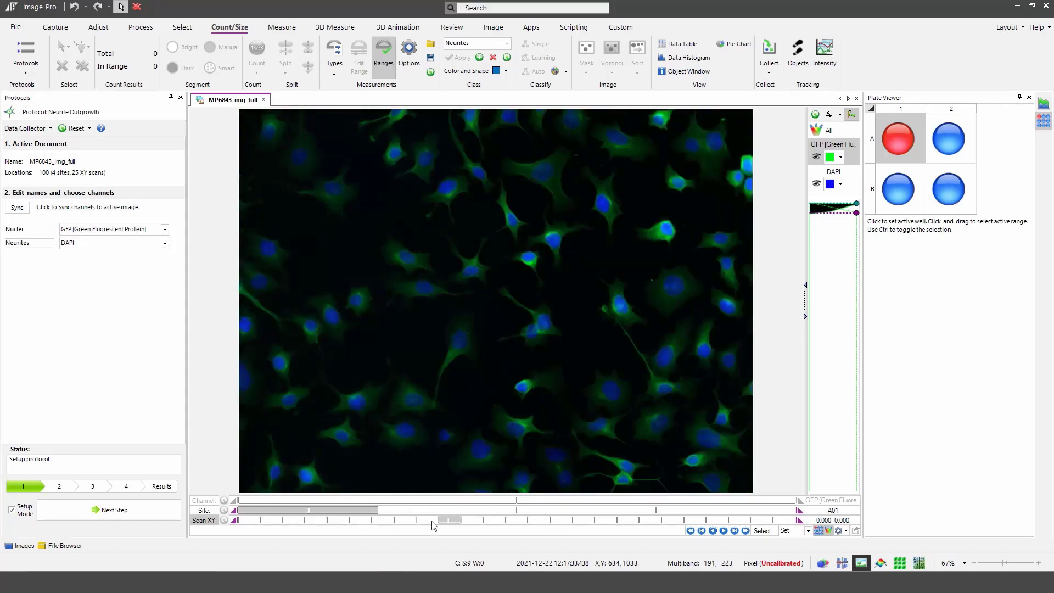
click(278, 522)
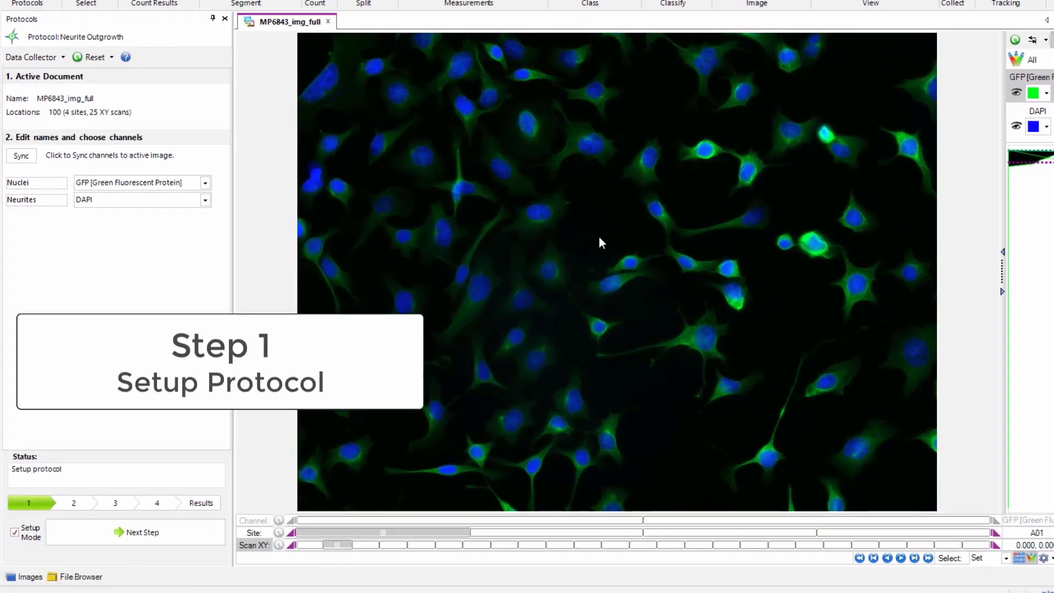
Sync the channels to the active image, then assign DAPI to Nuclei and GFP [Green Fluorescent Protein] to Neurites.
click(20, 156)
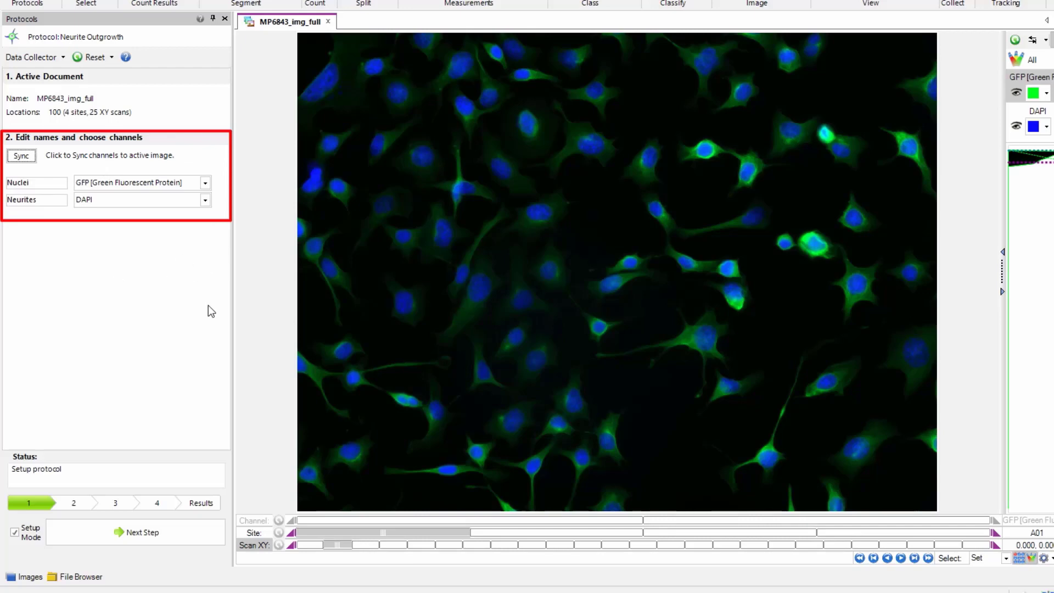
click(205, 183)
click(182, 213)
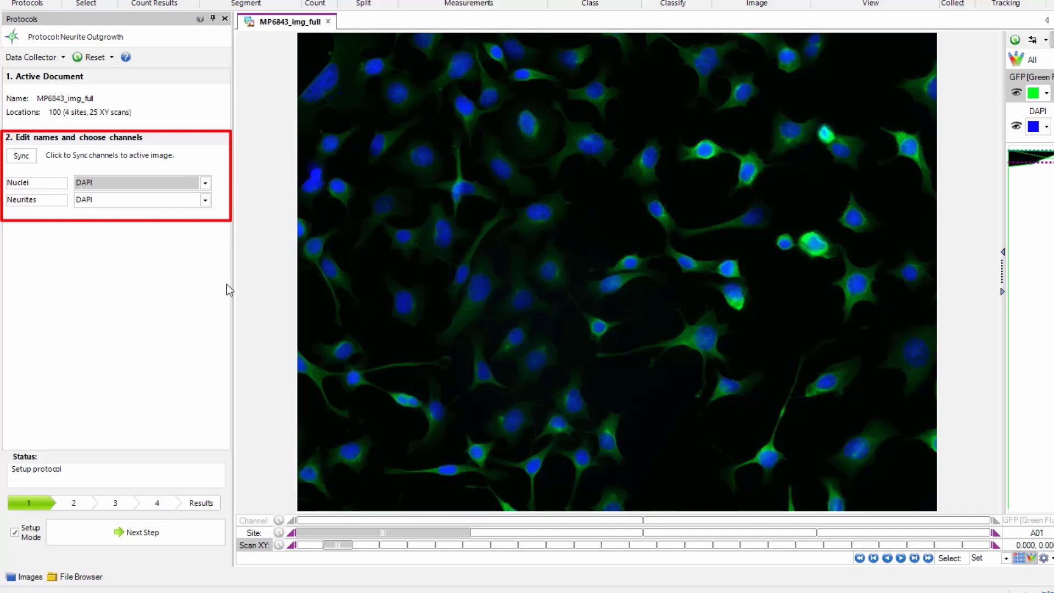
click(206, 200)
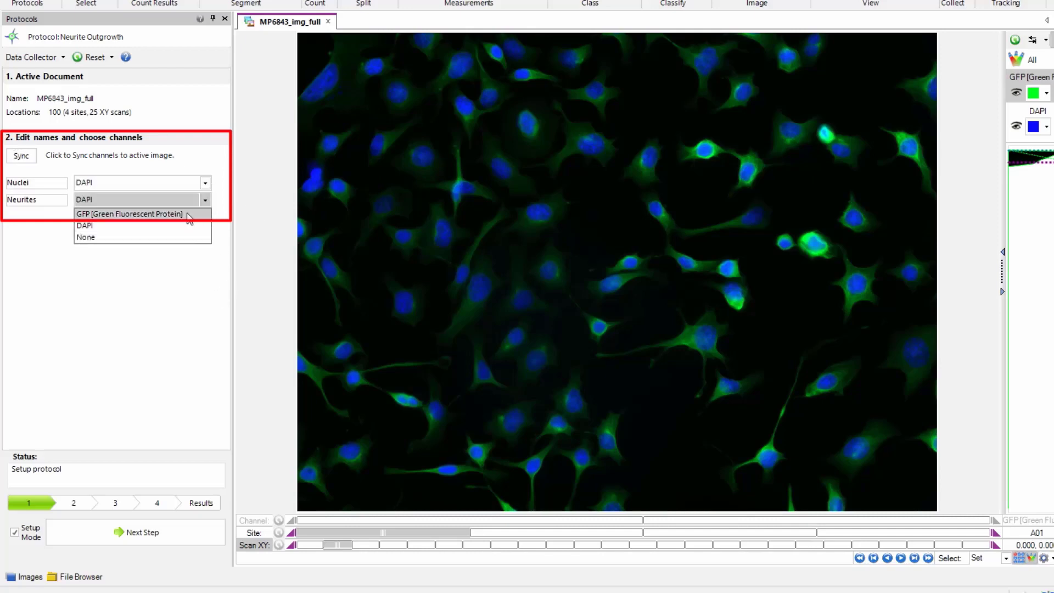
click(188, 216)
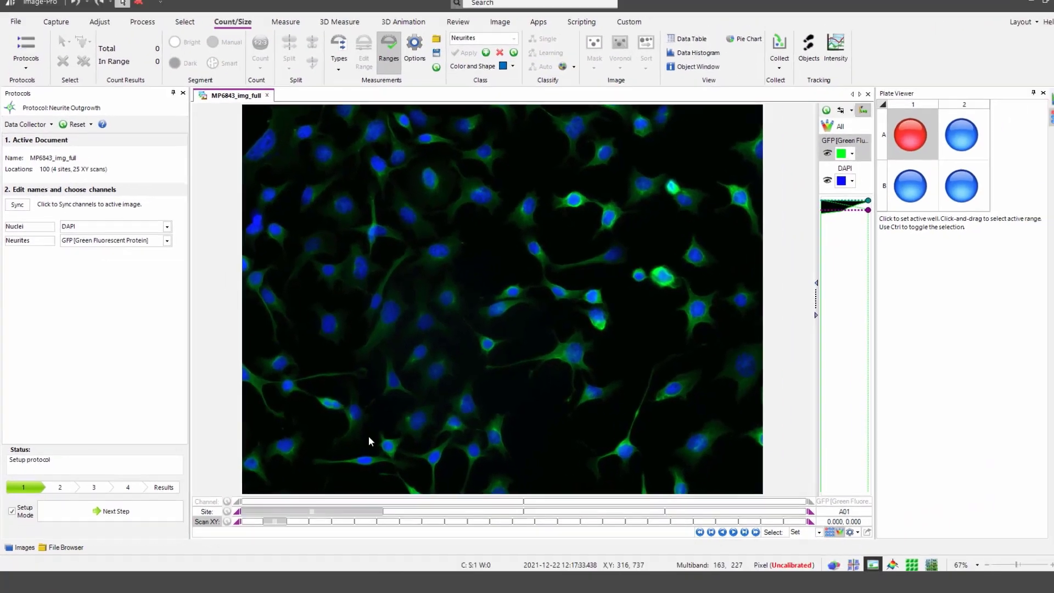
Advance to the nuclei setup, clearing the existing Data Collector data, and accept the proposed nuclei threshold.
click(130, 507)
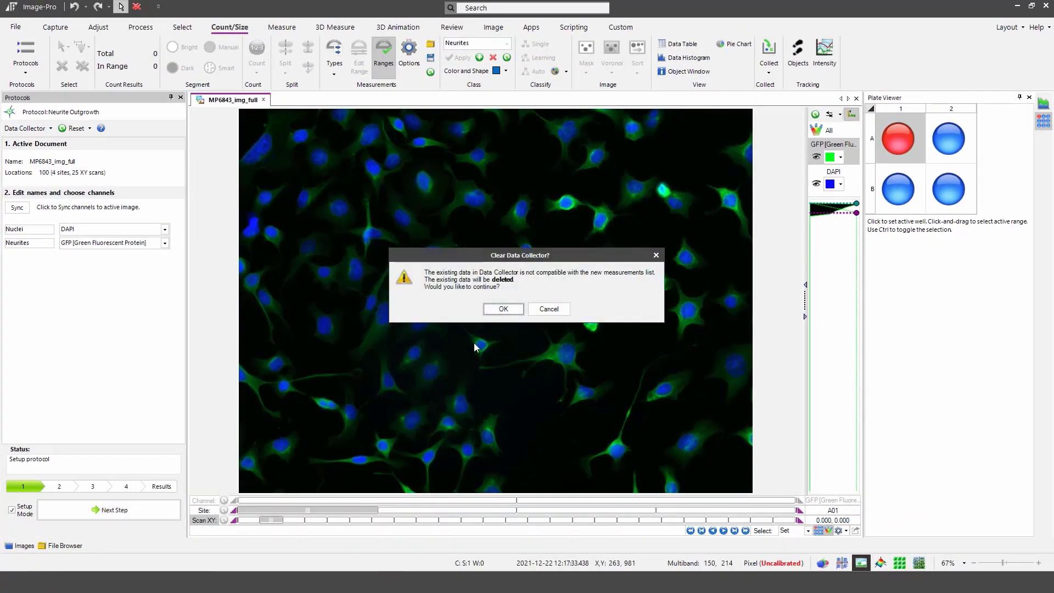
click(496, 309)
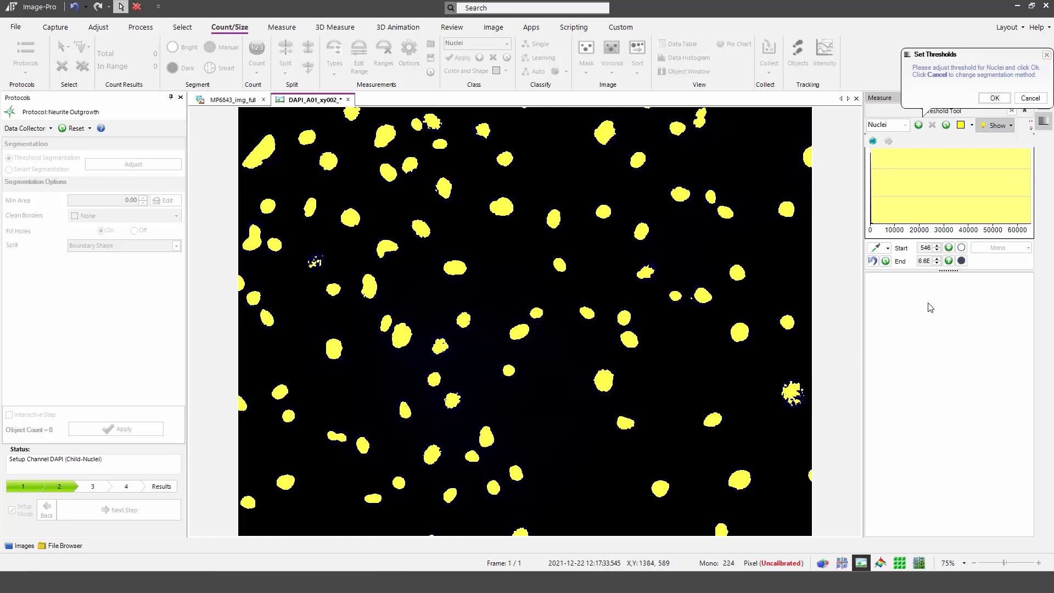
click(994, 99)
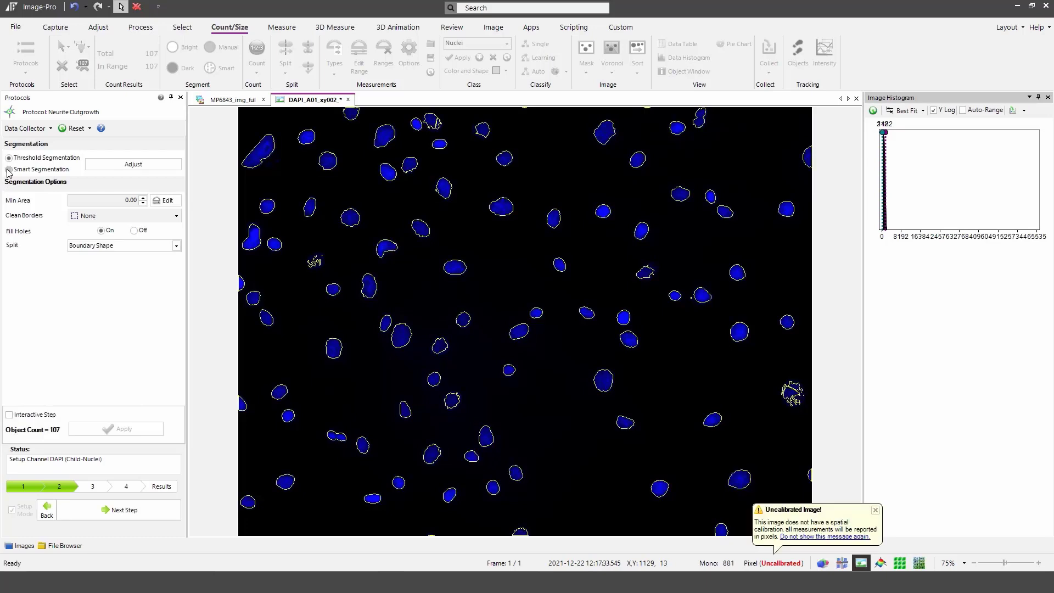
Change the nuclei method to Smart Segmentation and mark two reference nuclei with ellipses, one faint and one brighter.
click(8, 169)
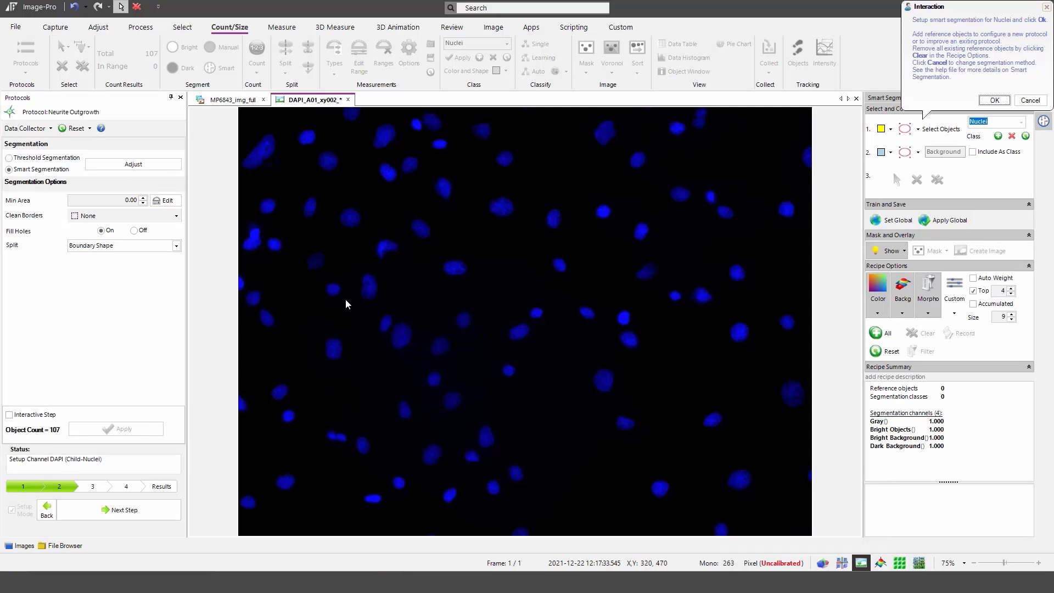
scroll(345, 299, up, 5)
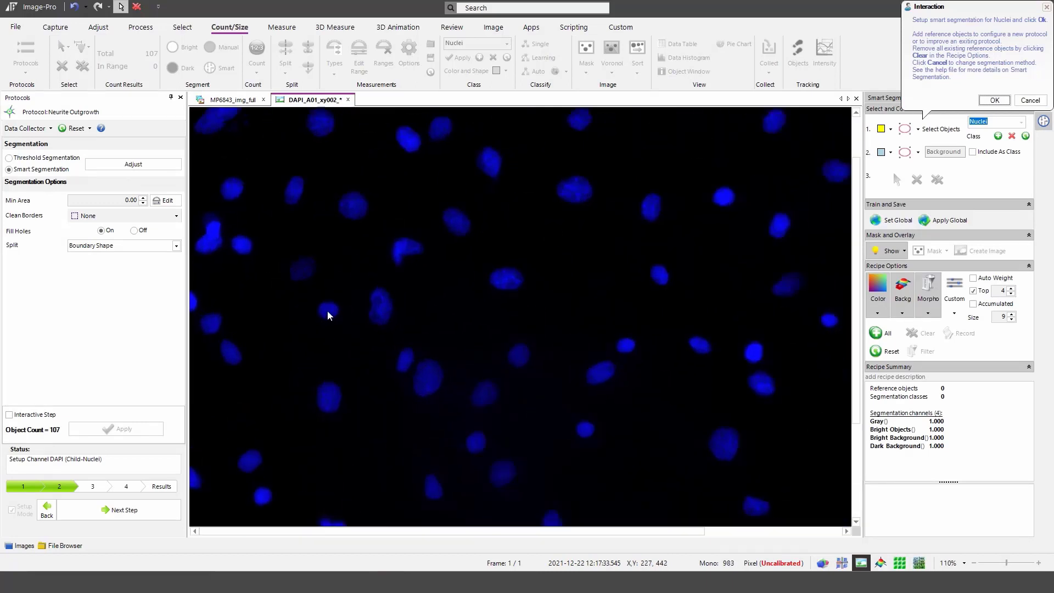
click(905, 129)
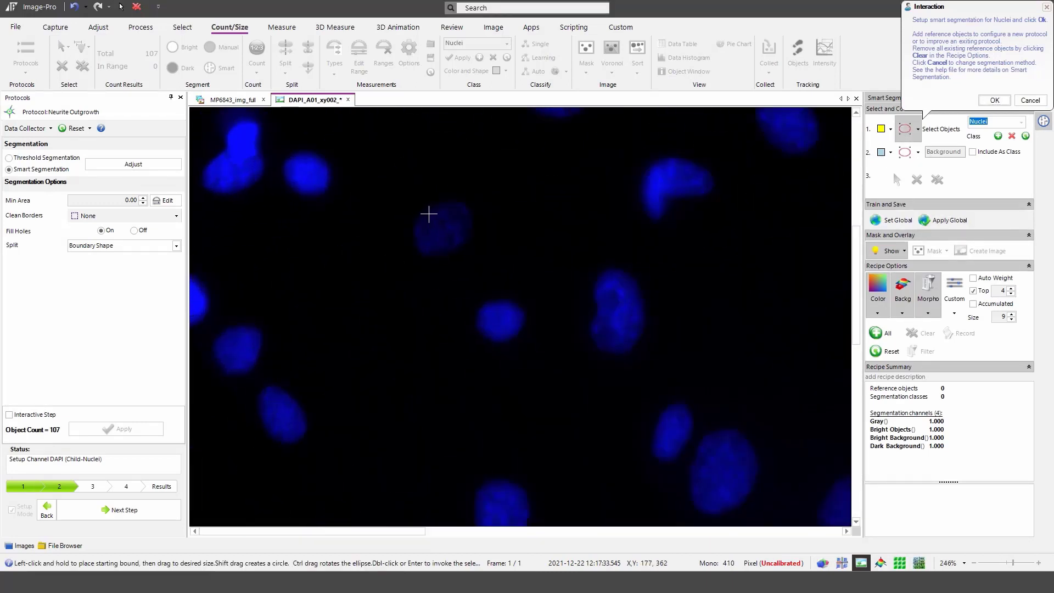
drag(429, 213, 468, 246)
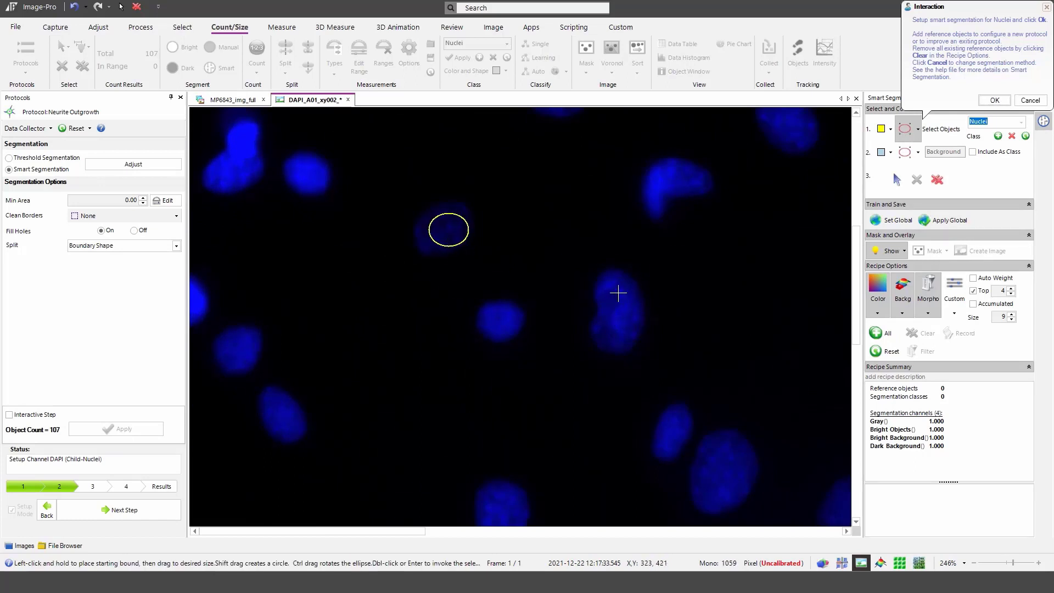
drag(605, 287, 641, 322)
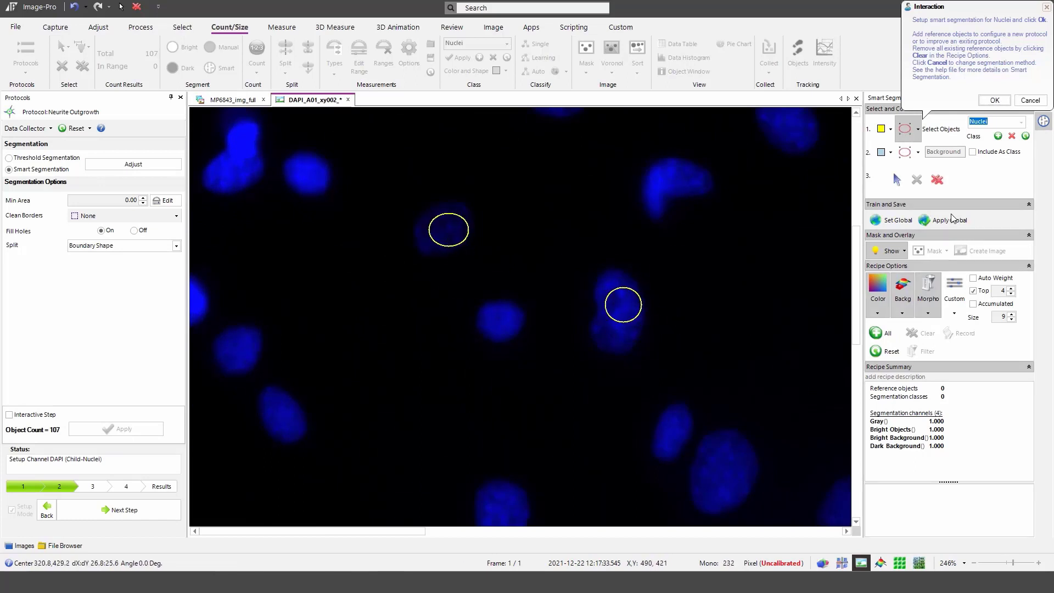
Mark an elliptical background reference above the faint nucleus and accept the smart segmentation of the nuclei.
click(906, 152)
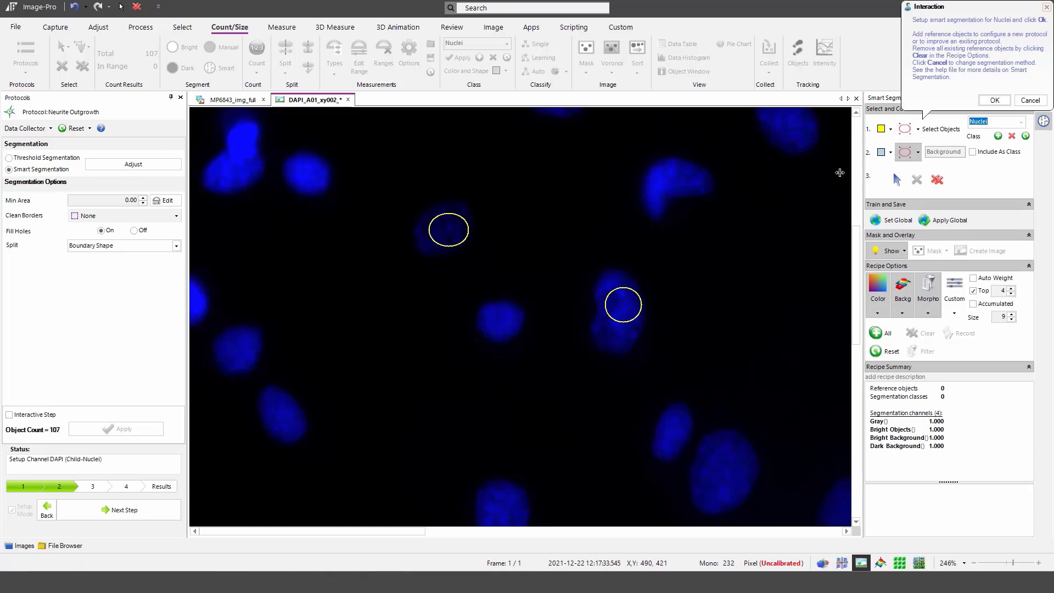
drag(379, 129, 466, 201)
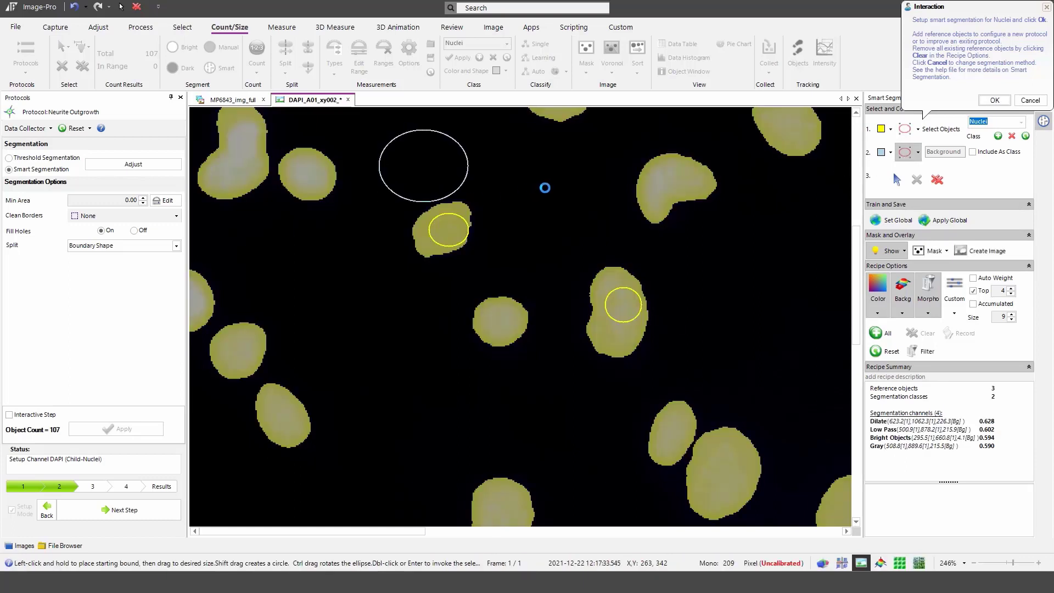
scroll(544, 187, down, 3)
scroll(412, 317, down, 2)
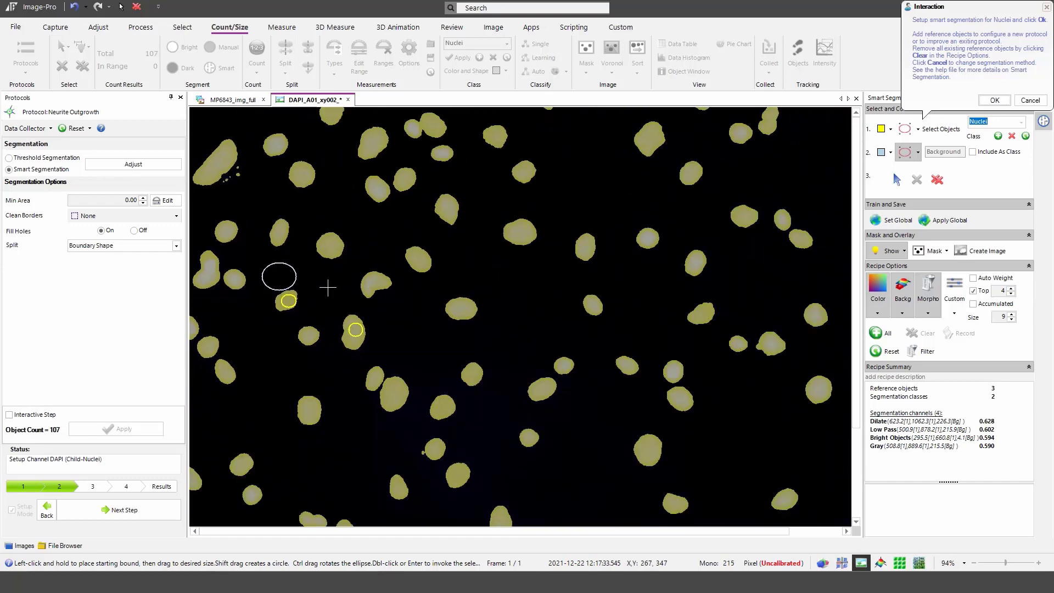
click(994, 100)
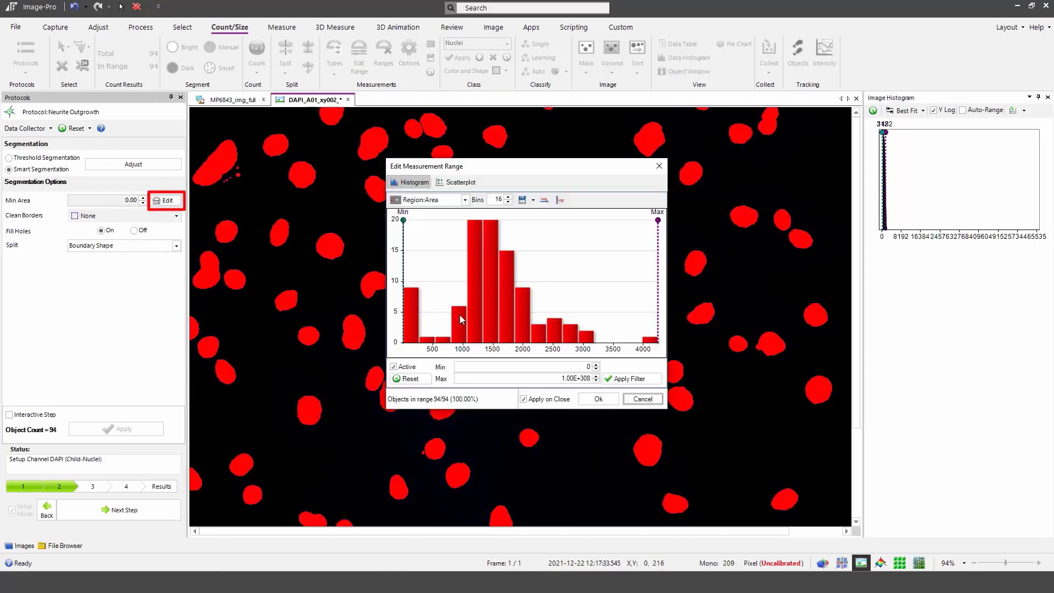
Filter out the small objects by setting the minimum nuclei area to 271.81 in the measurement range.
drag(473, 169, 724, 134)
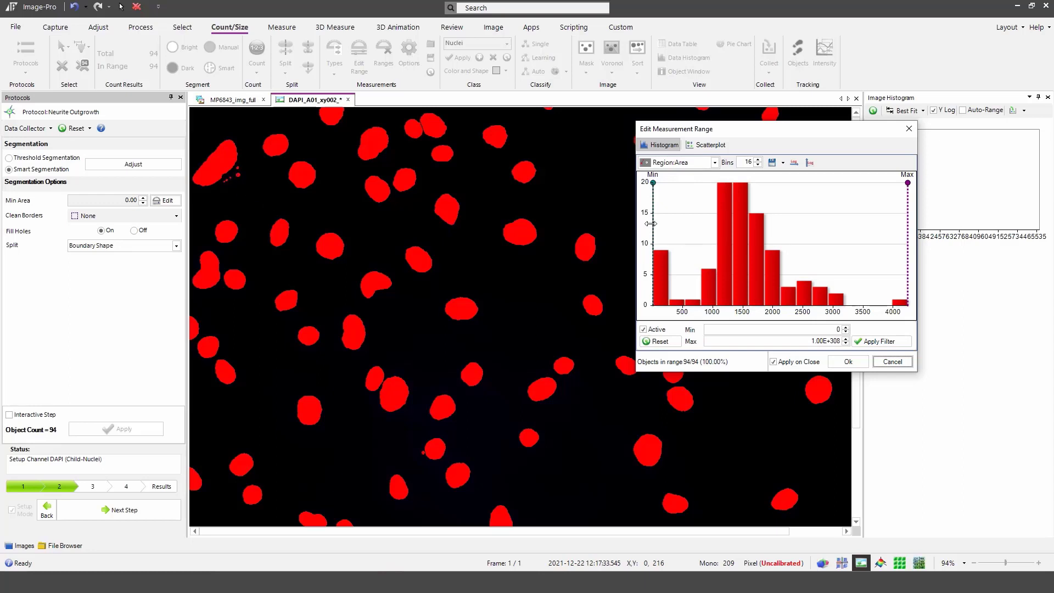
drag(651, 223, 668, 225)
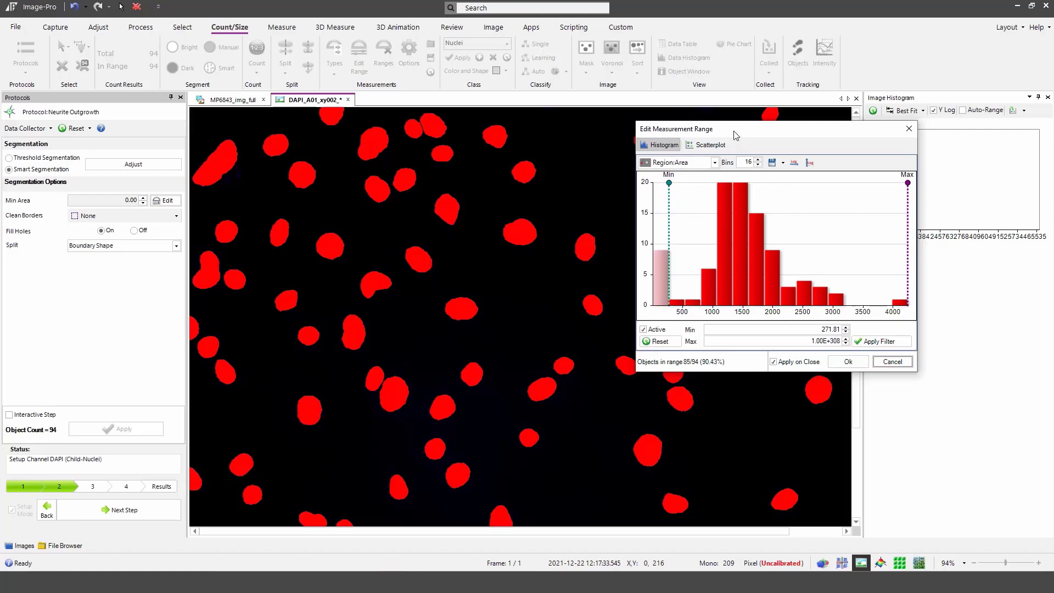
drag(727, 134, 797, 150)
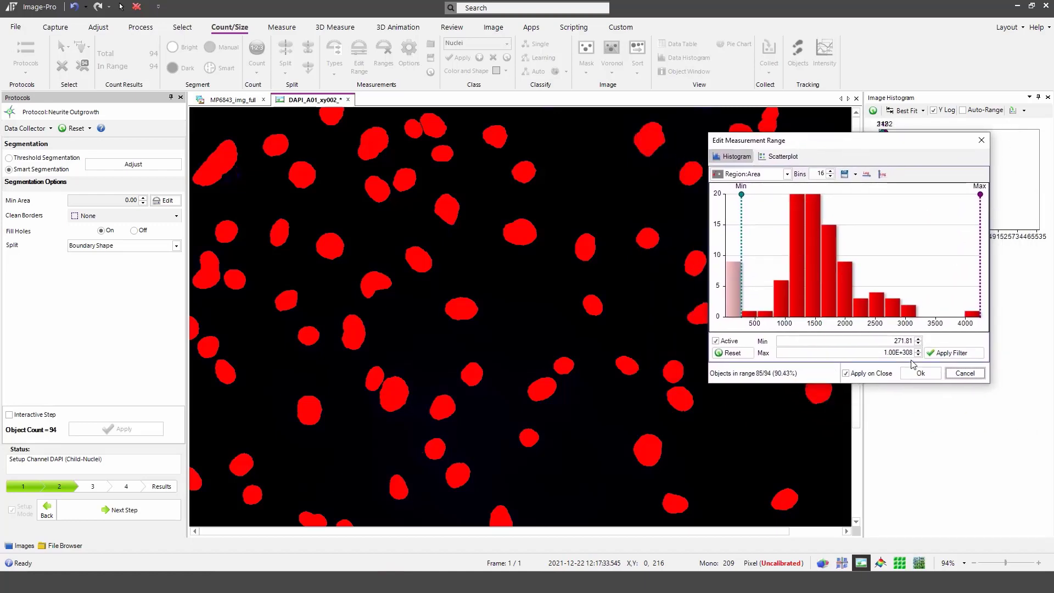
click(920, 373)
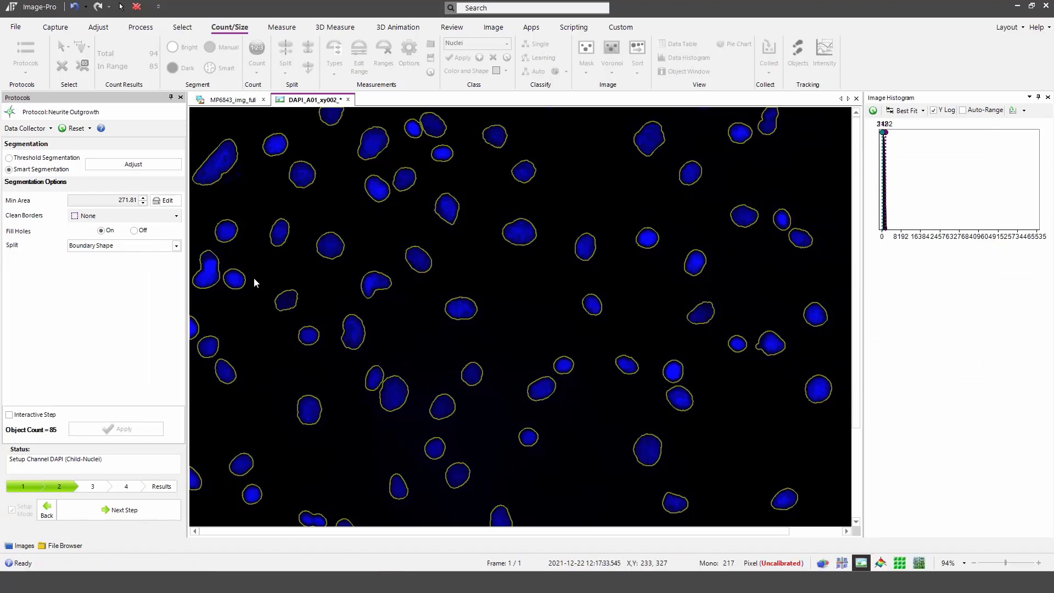
Keep the nuclei split method at Boundary Shape and advance to the cell body setup.
click(176, 246)
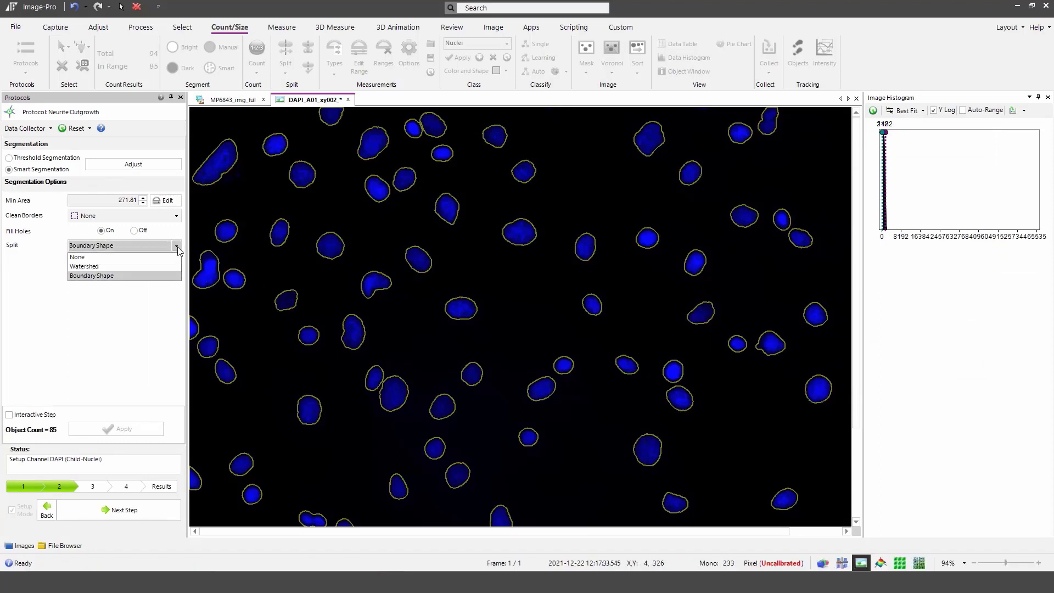
click(177, 245)
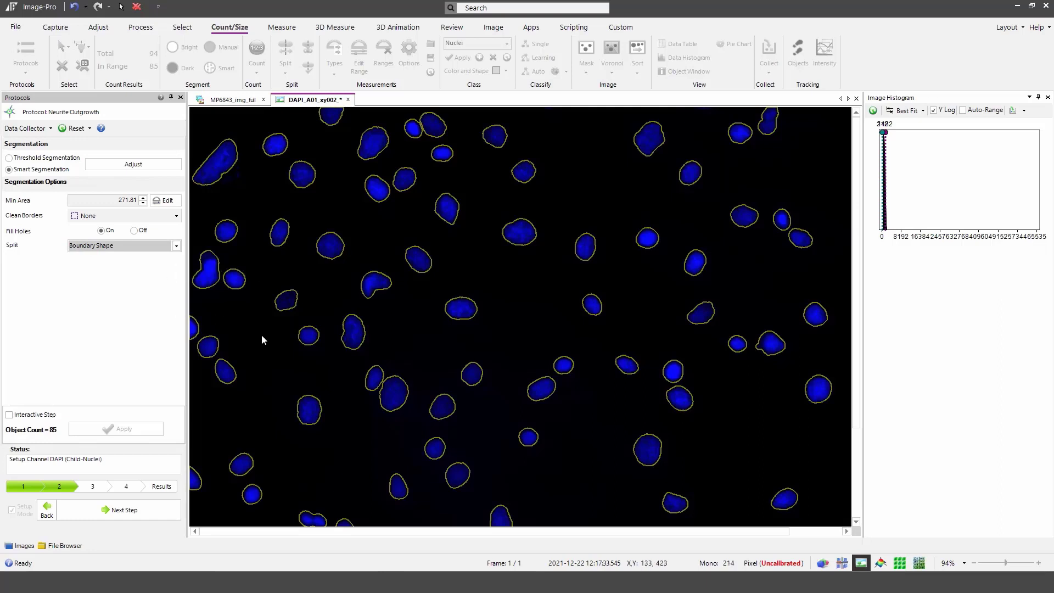
click(106, 509)
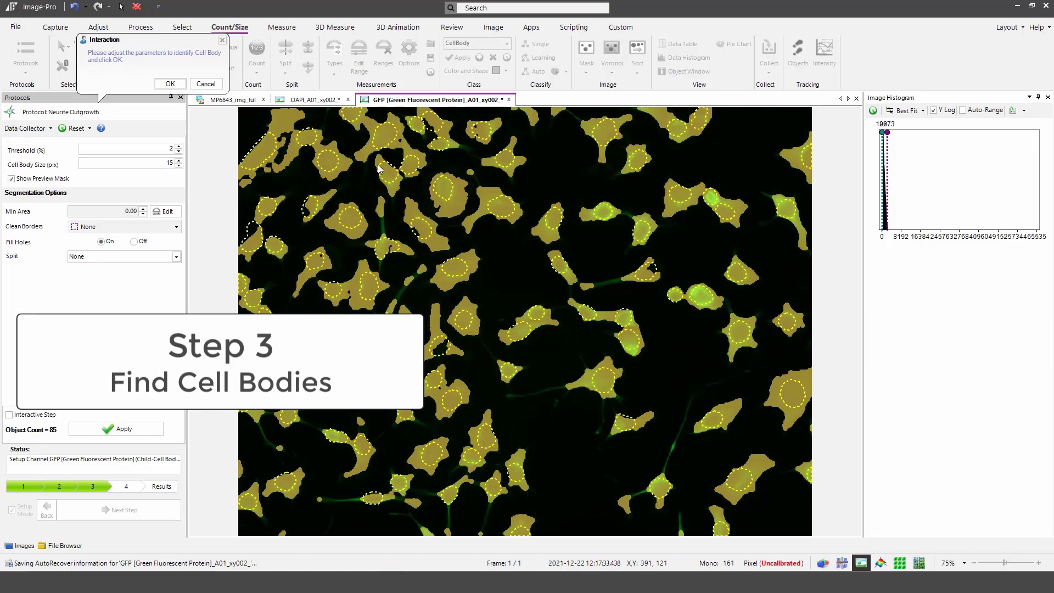
Test small changes to the cell body threshold and size, and set the threshold to 3 %.
click(178, 152)
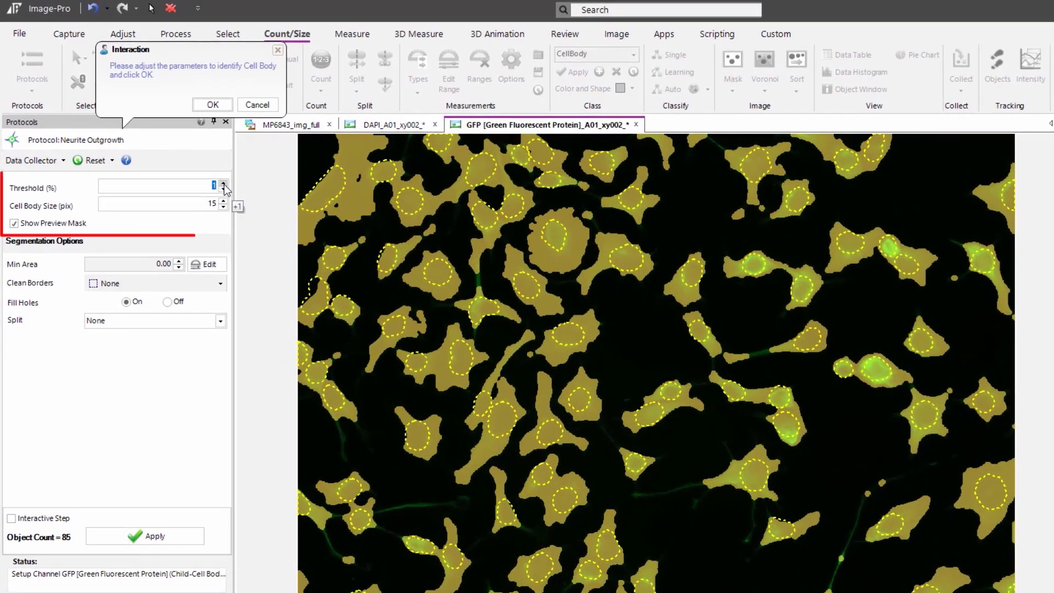
click(223, 185)
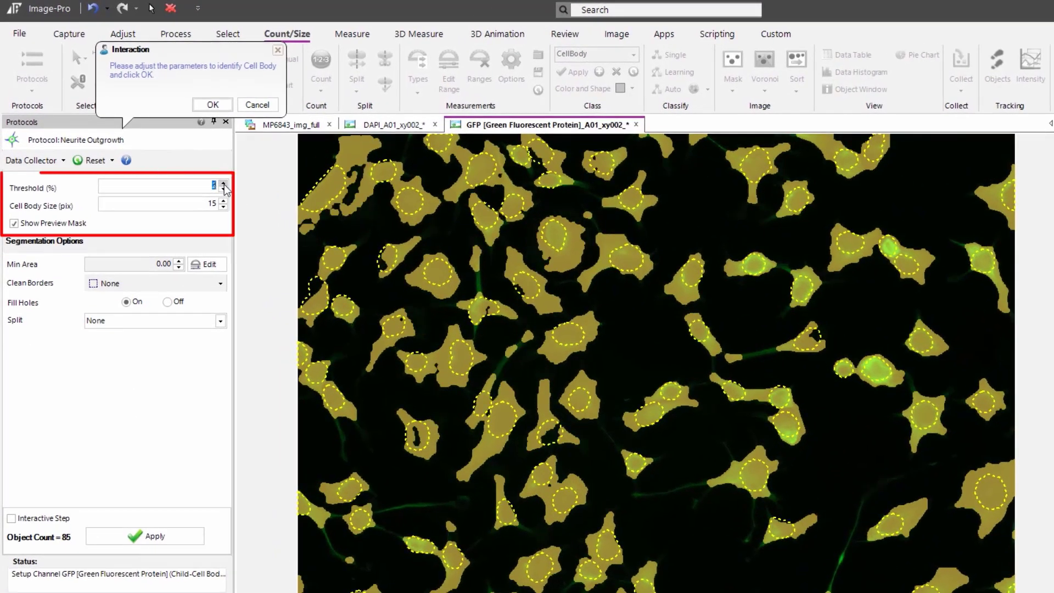
click(224, 200)
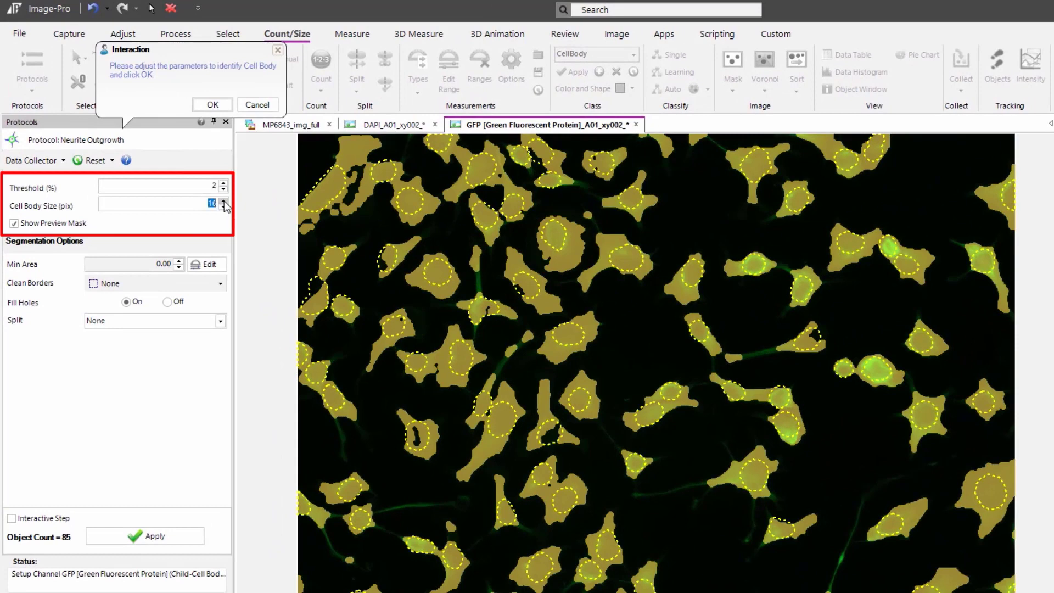
click(212, 201)
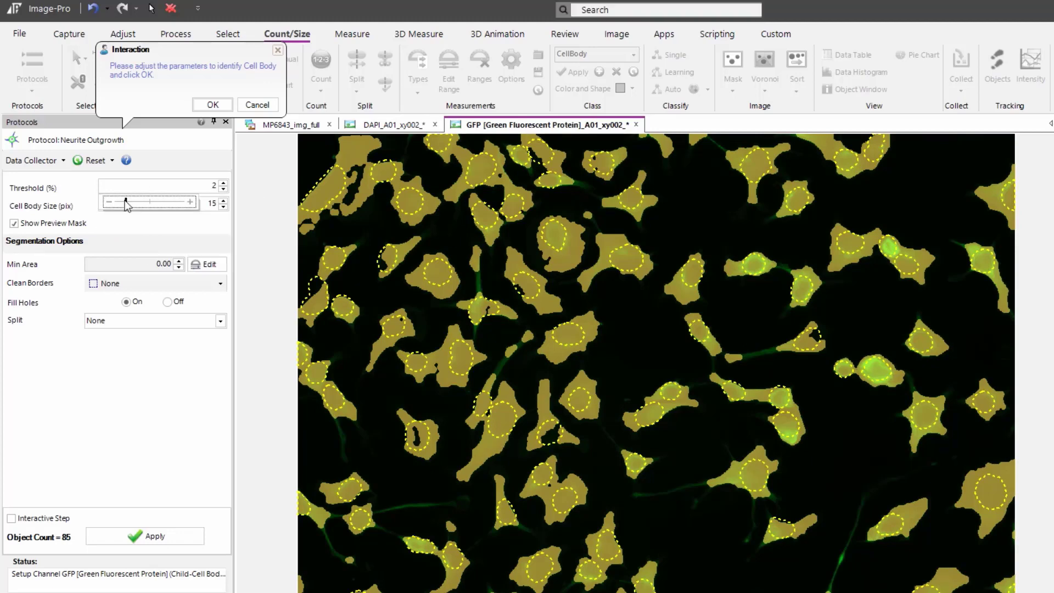
drag(124, 201, 128, 203)
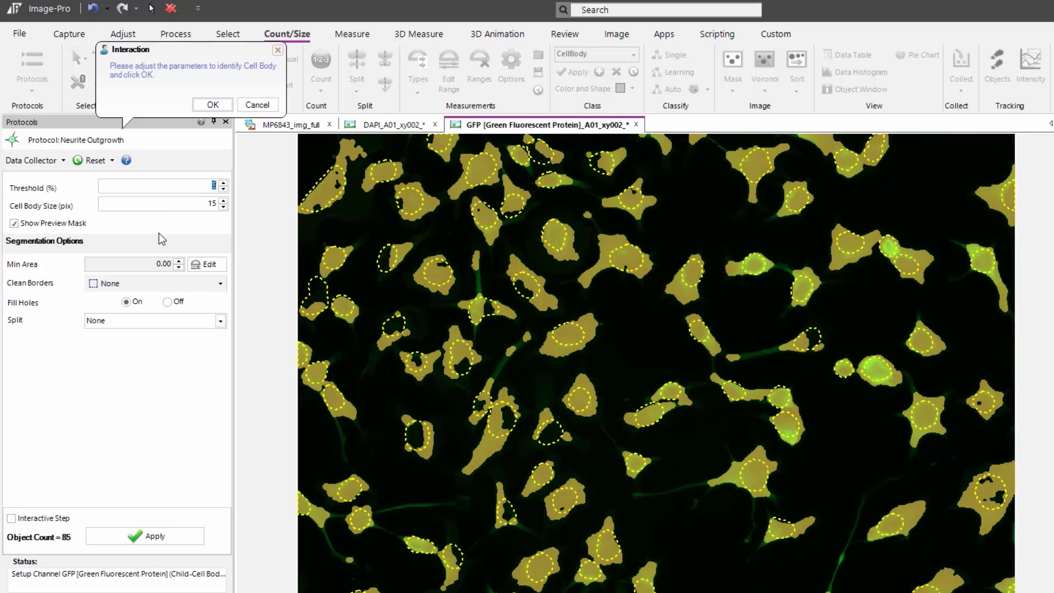
Reduce the cell body size to 9 pixels.
mouse_move(163, 220)
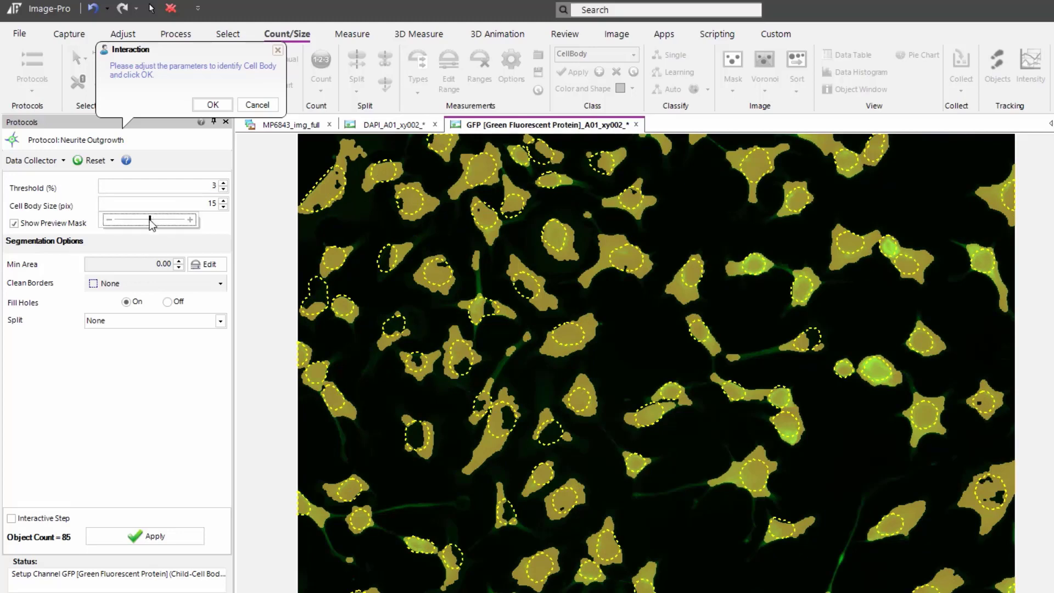
drag(152, 225, 149, 227)
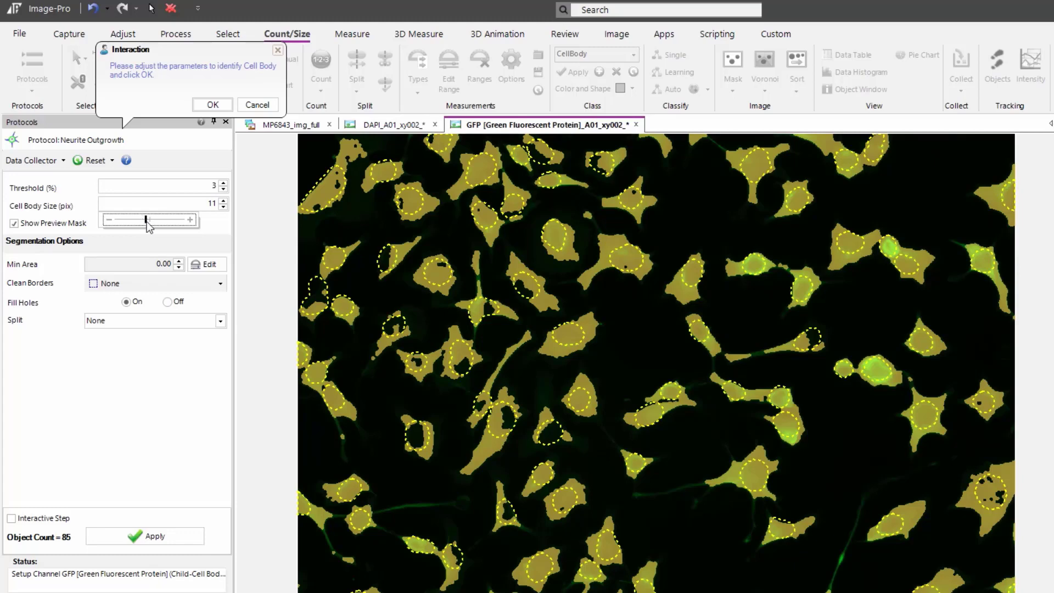
drag(143, 219, 142, 219)
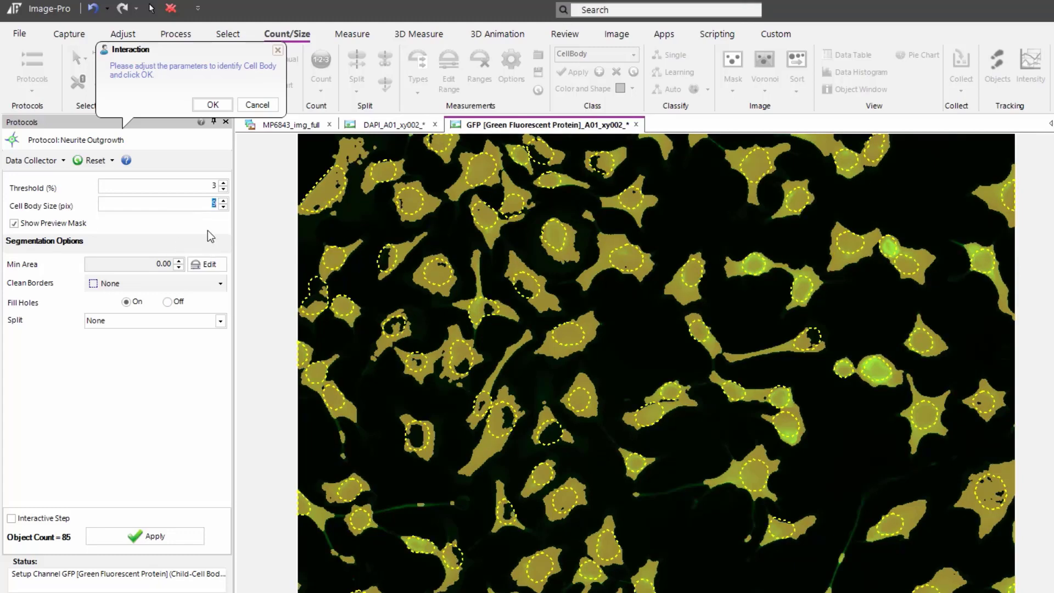
Filter out the small cell bodies by setting the minimum area to 217.81 in the measurement range.
click(260, 226)
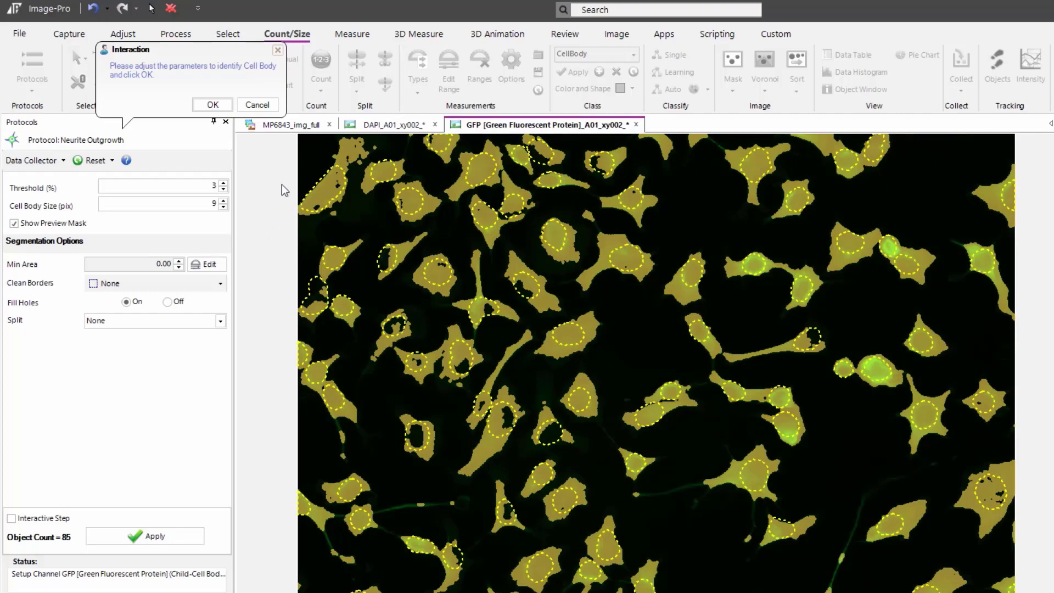
mouse_move(178, 264)
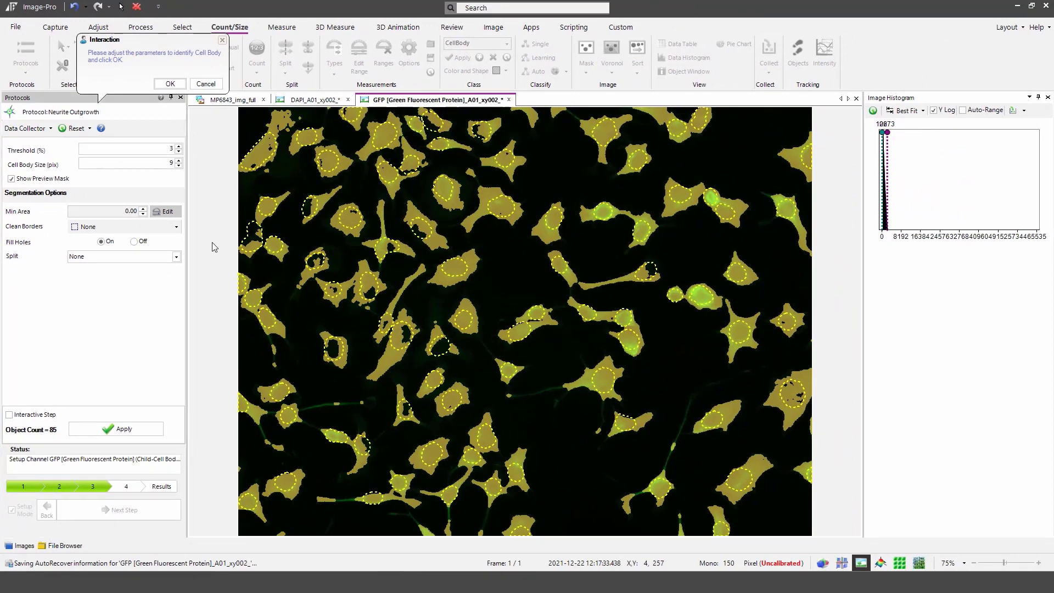
click(170, 221)
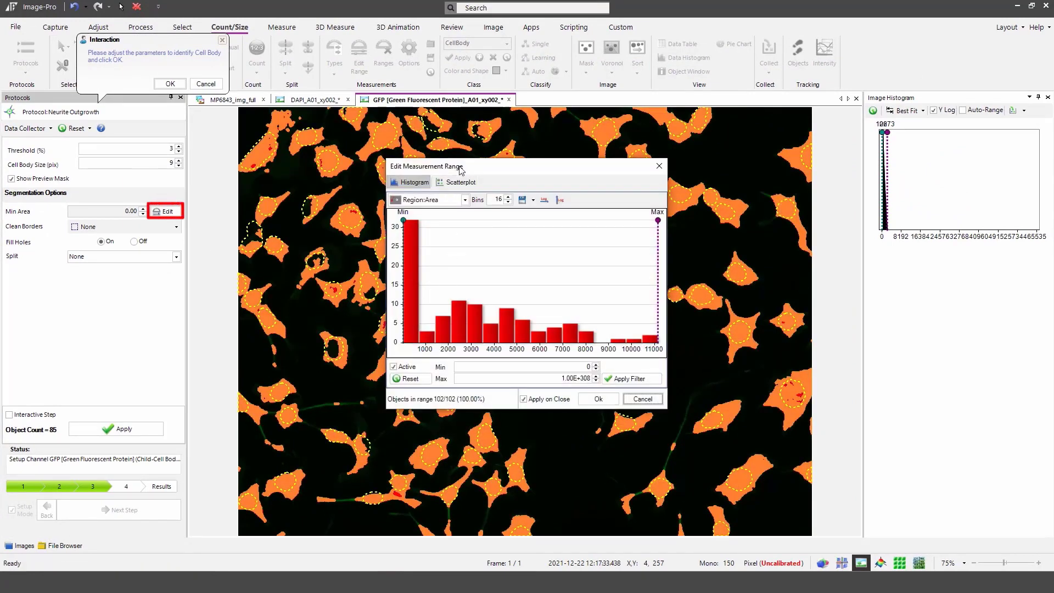
drag(459, 169, 729, 111)
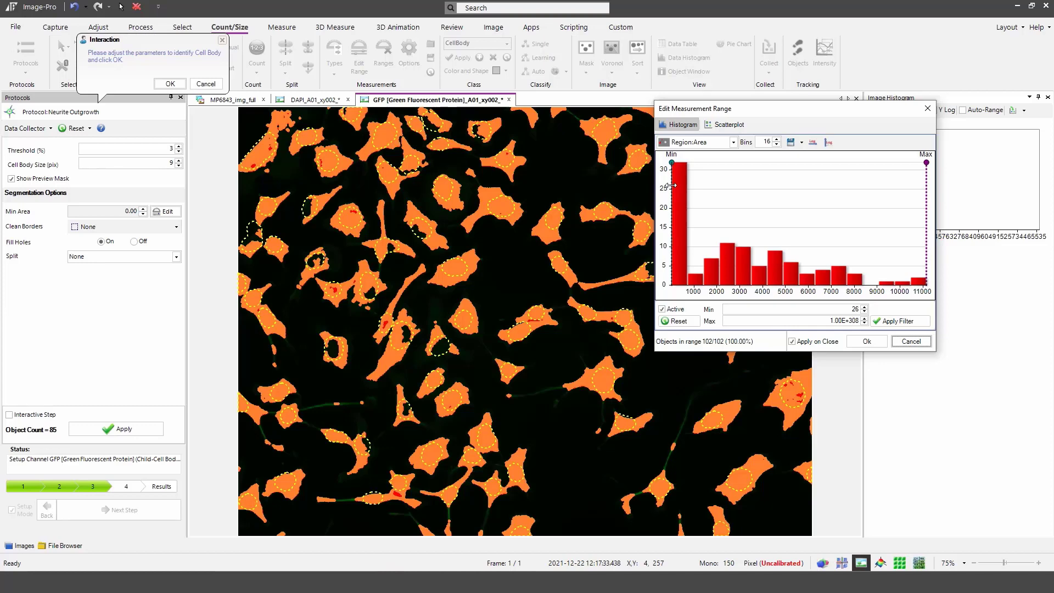
drag(671, 186, 677, 184)
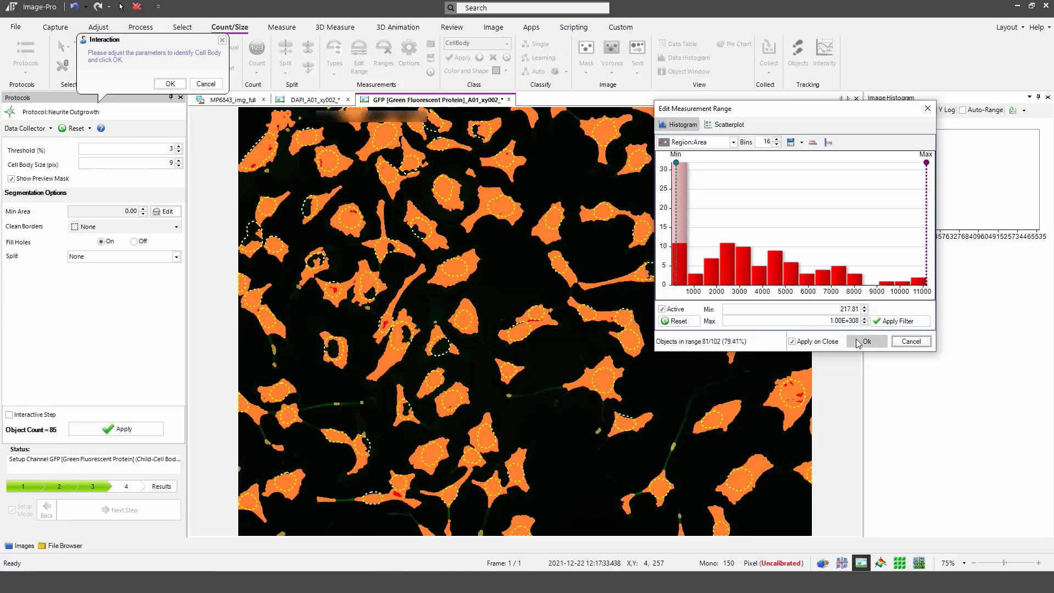
click(866, 341)
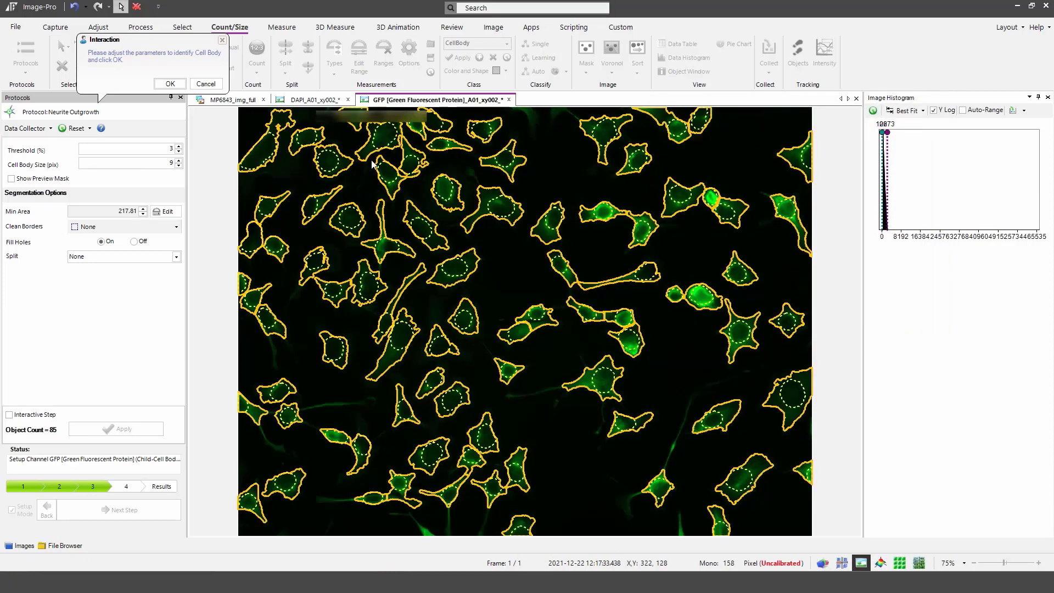
Check individual cell body outlines, accept the cell body settings, and advance to the neurite setup.
click(266, 321)
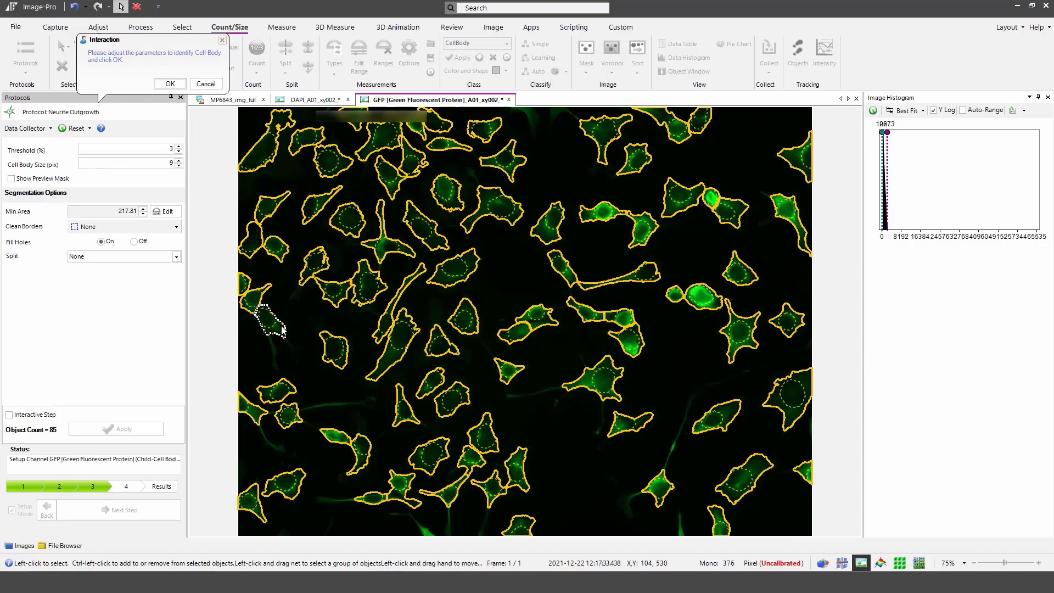
click(343, 355)
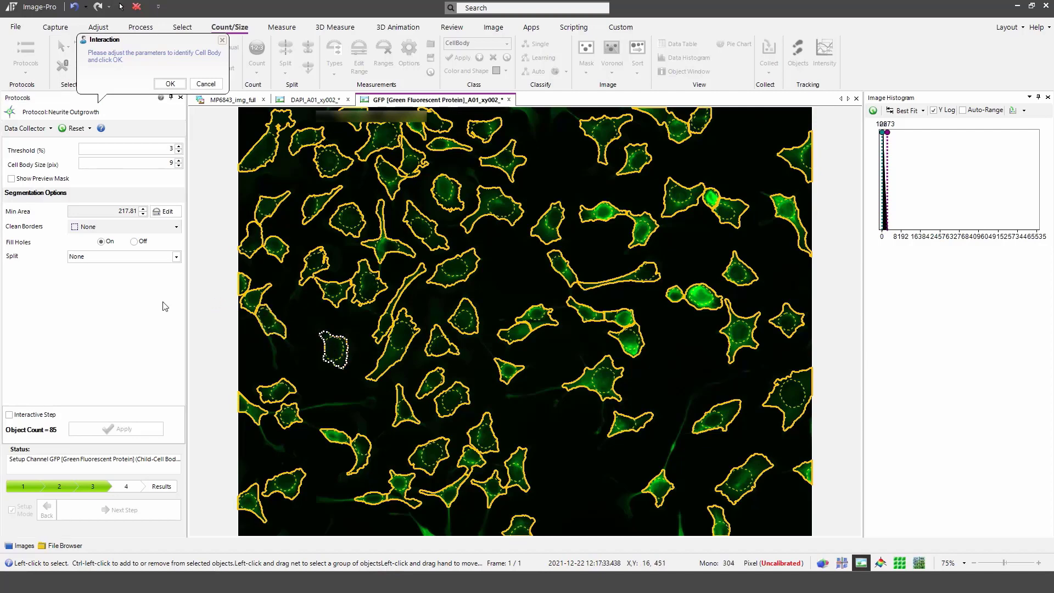
click(170, 84)
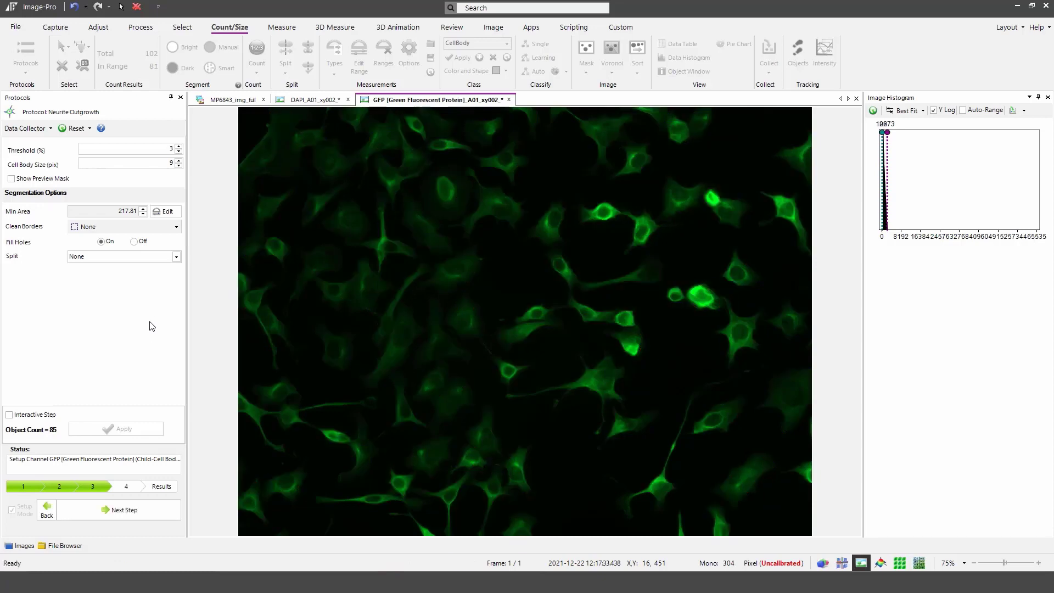
click(131, 511)
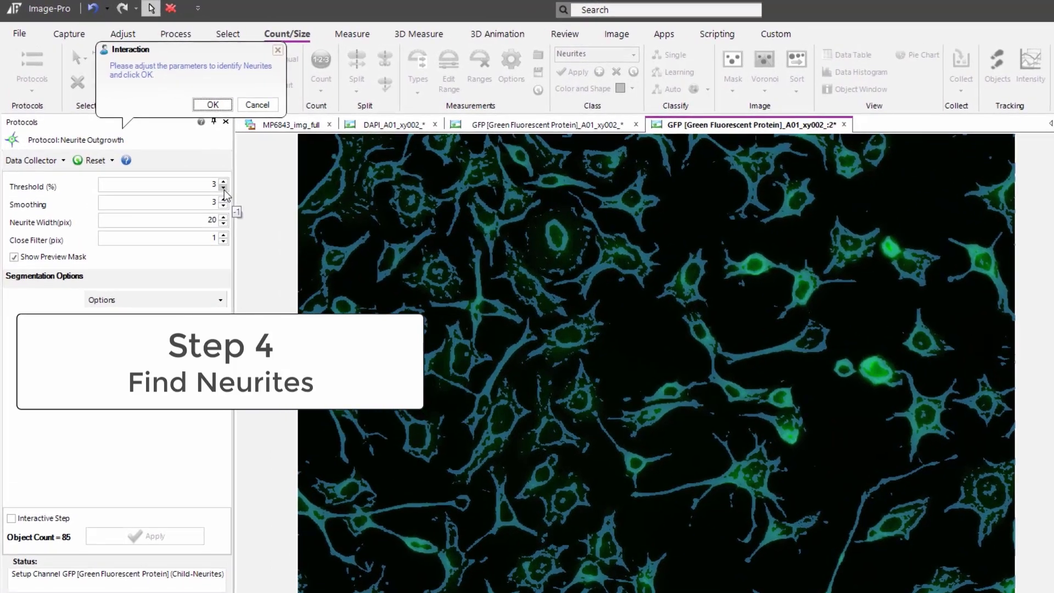
Set the neurite threshold to 2 %, smoothing to 4 and neurite width to 14 pixels, and accept the parameters.
click(224, 188)
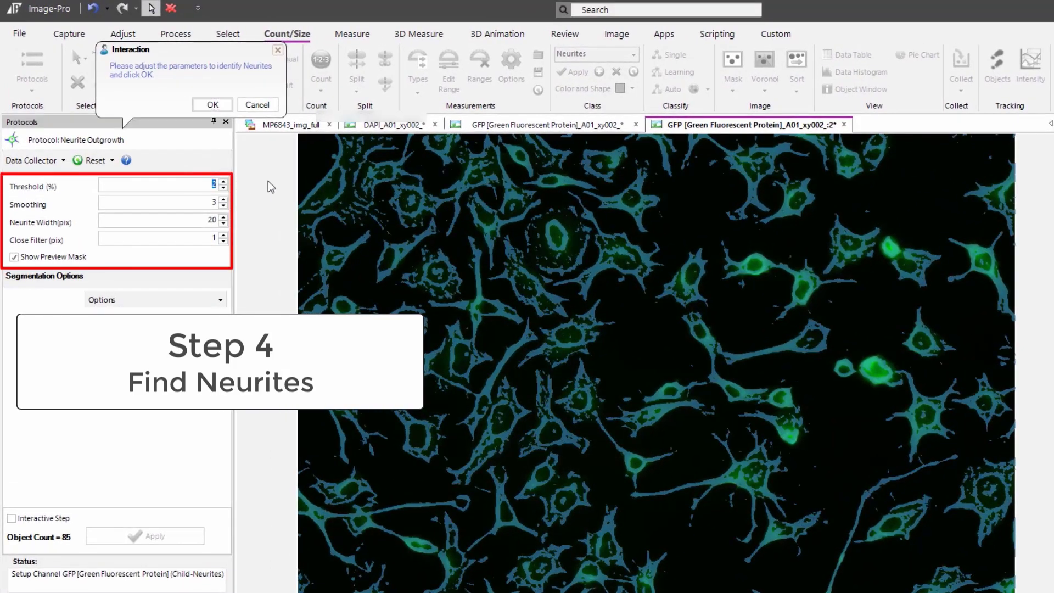
click(224, 200)
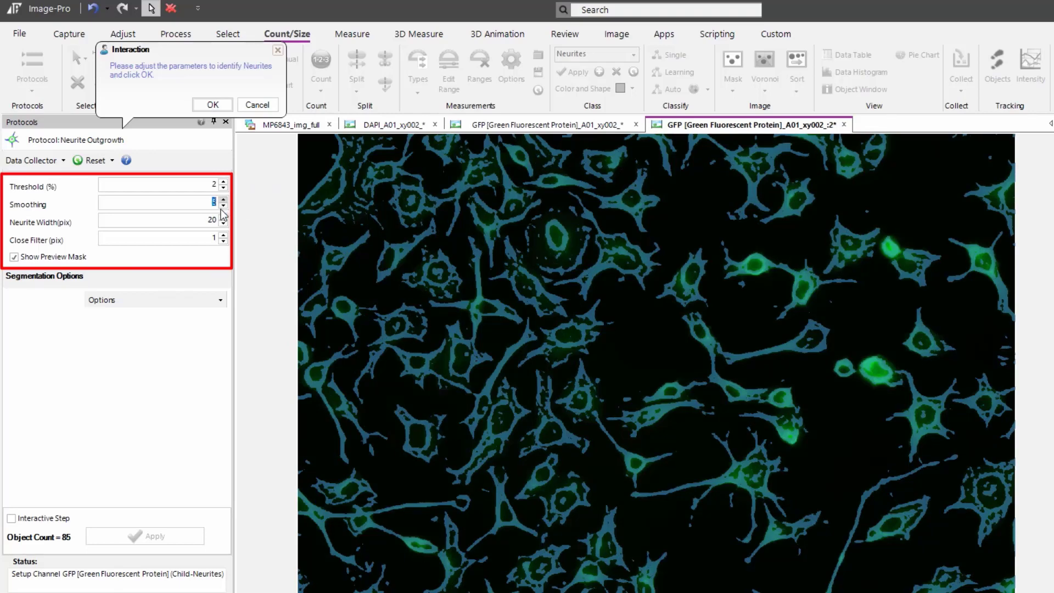
click(223, 205)
mouse_move(205, 224)
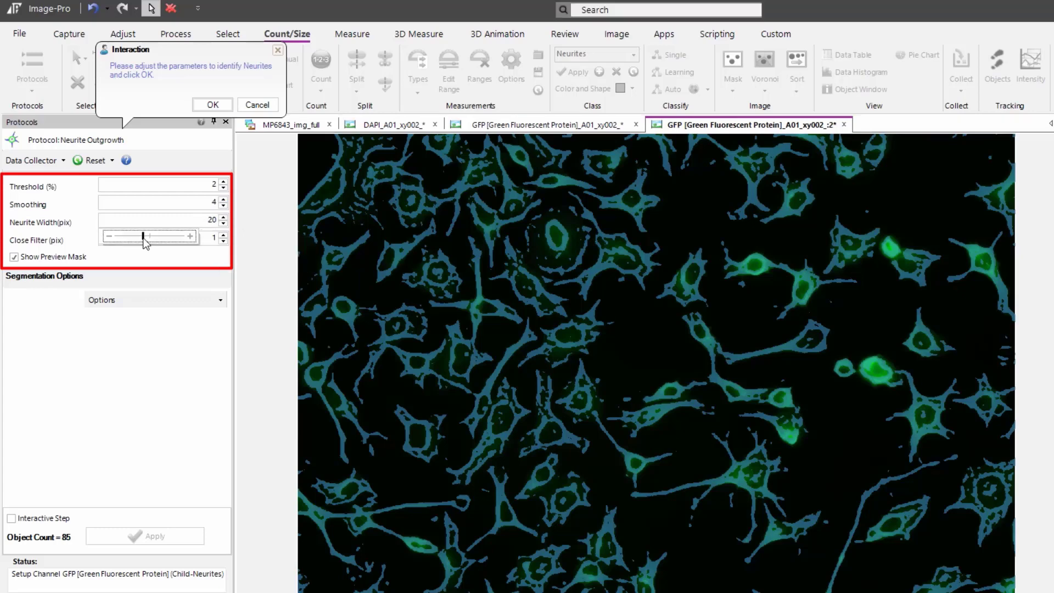
drag(144, 238, 141, 239)
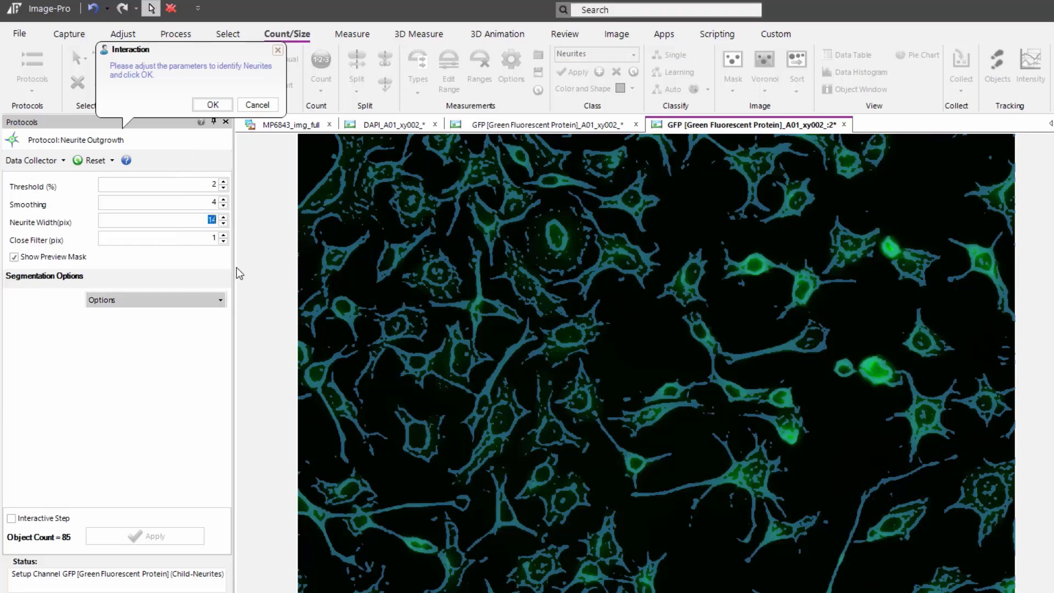
click(213, 104)
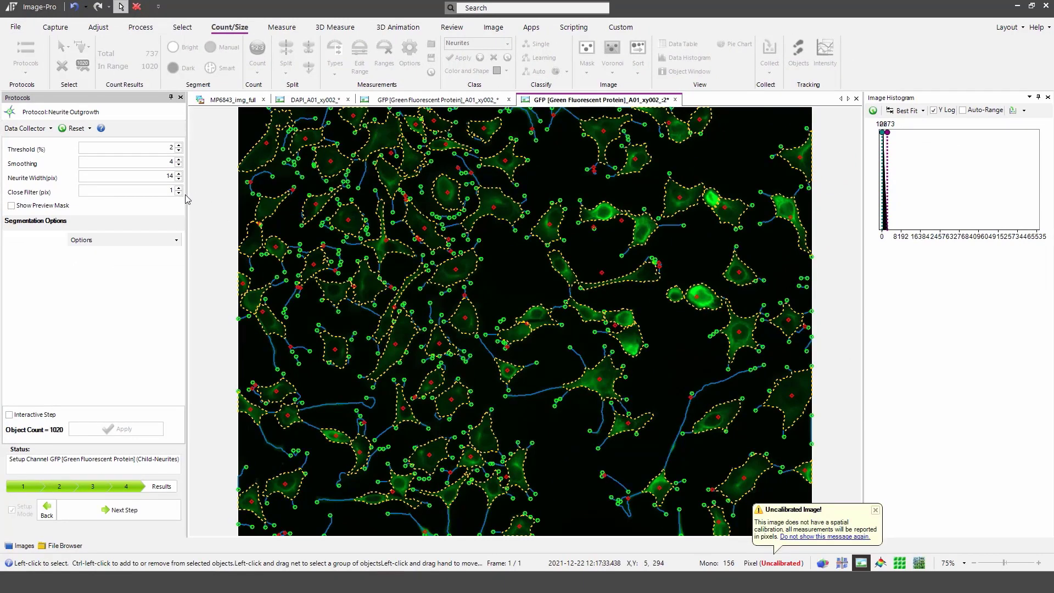
Set the neurite prune size to 50, keep the link size at 0, and apply the segmentation options.
click(176, 240)
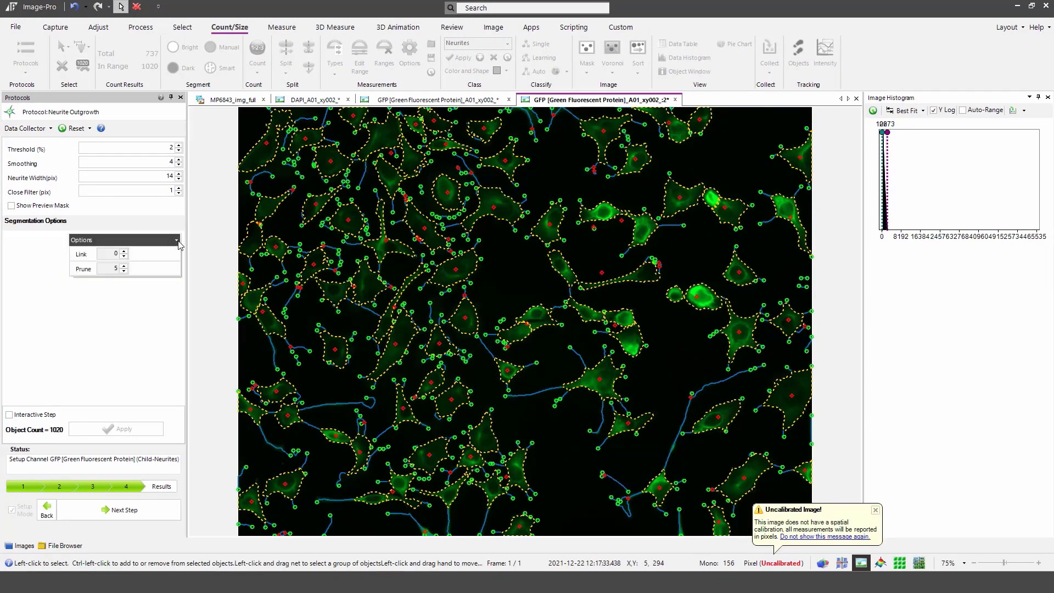
double_click(116, 270)
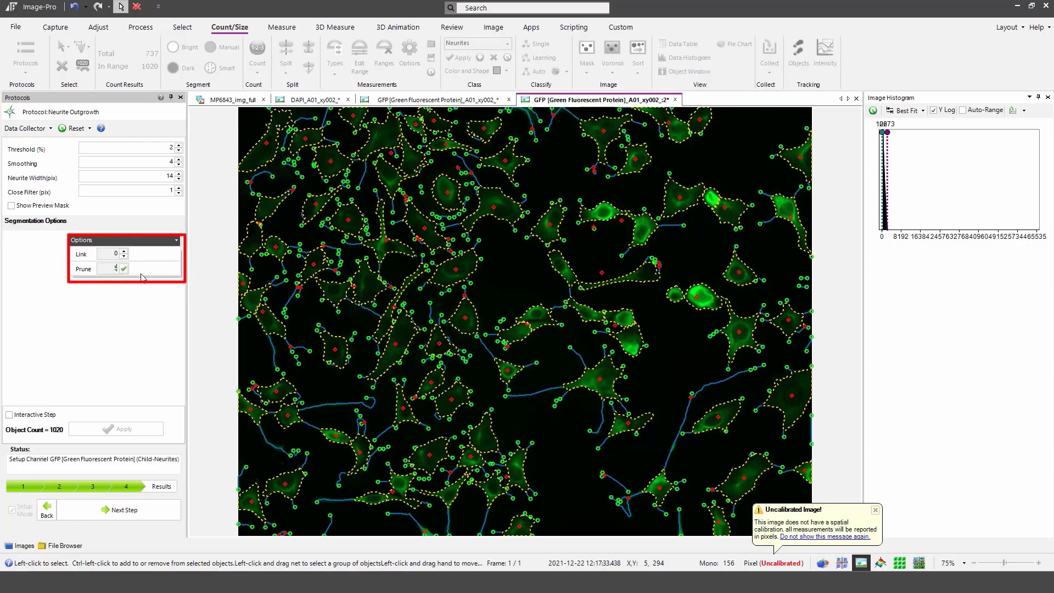
text(50)
double_click(102, 254)
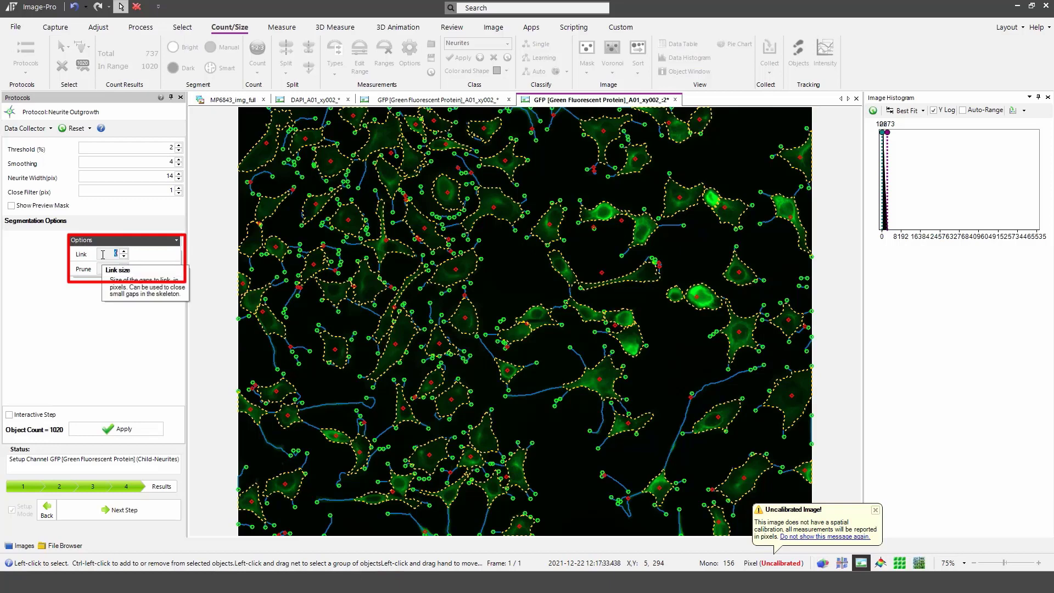
click(154, 254)
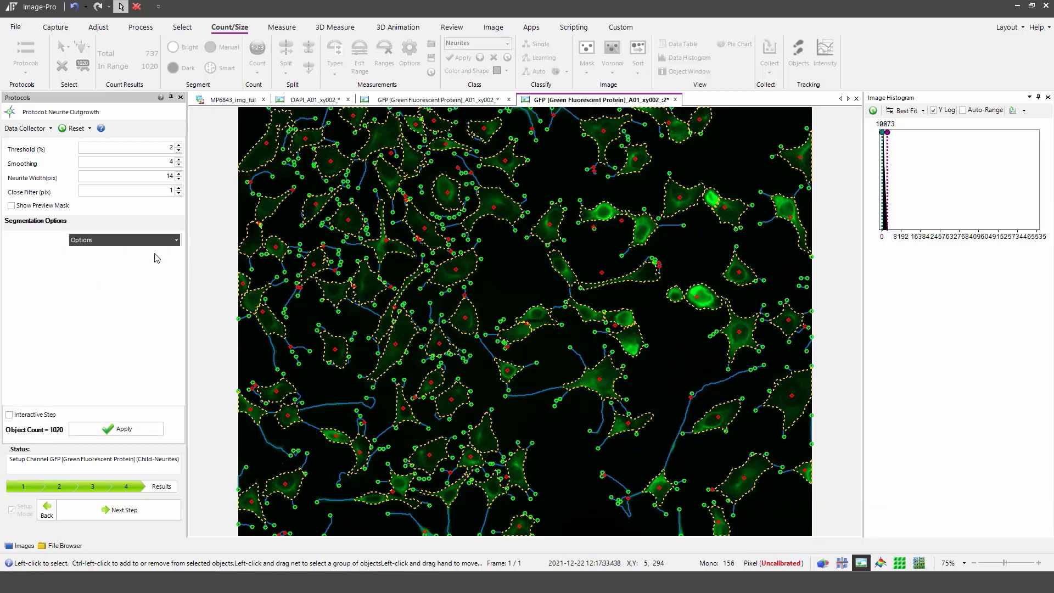
click(122, 430)
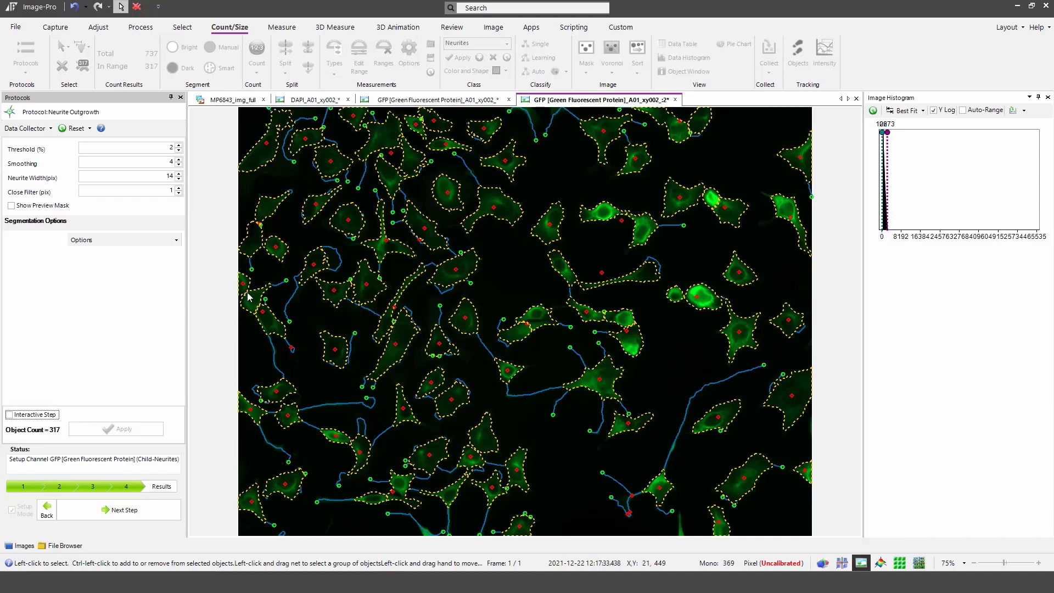
Advance to the protocol results, enable automatic display of results, and show the Heat Map.
click(157, 505)
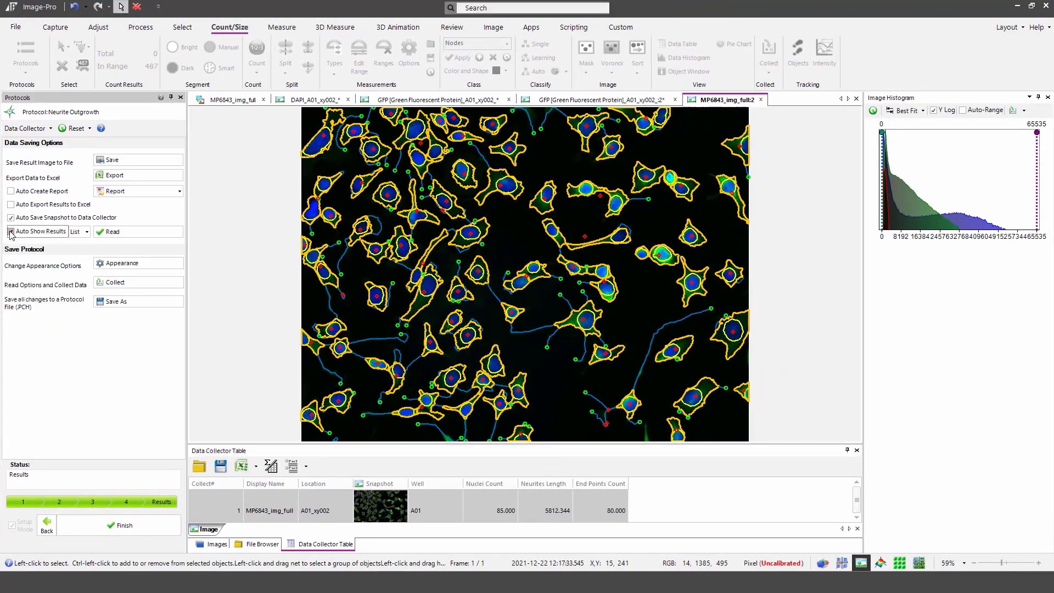
click(10, 232)
click(87, 233)
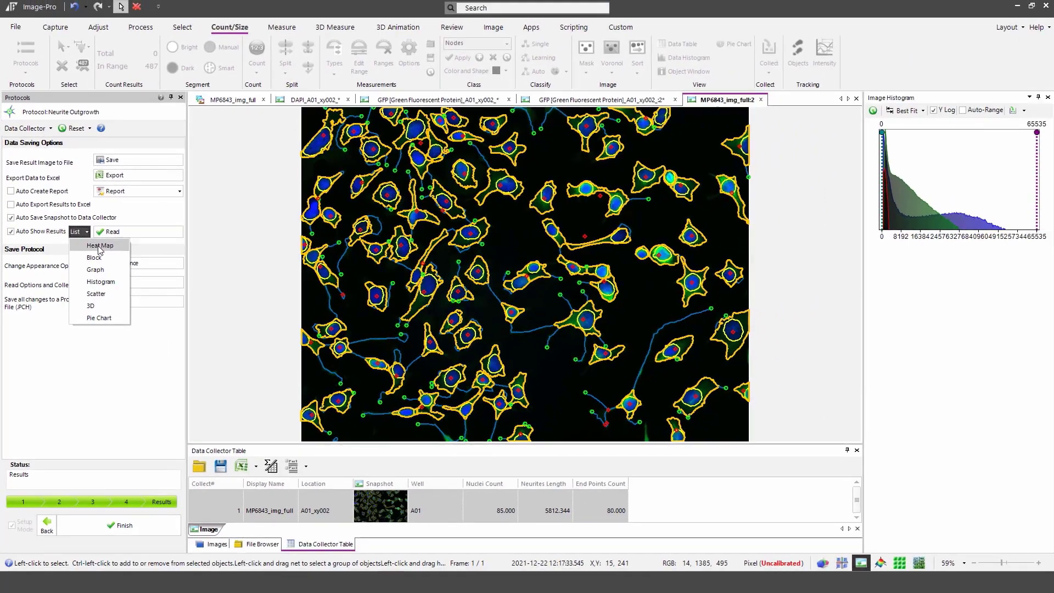
click(99, 246)
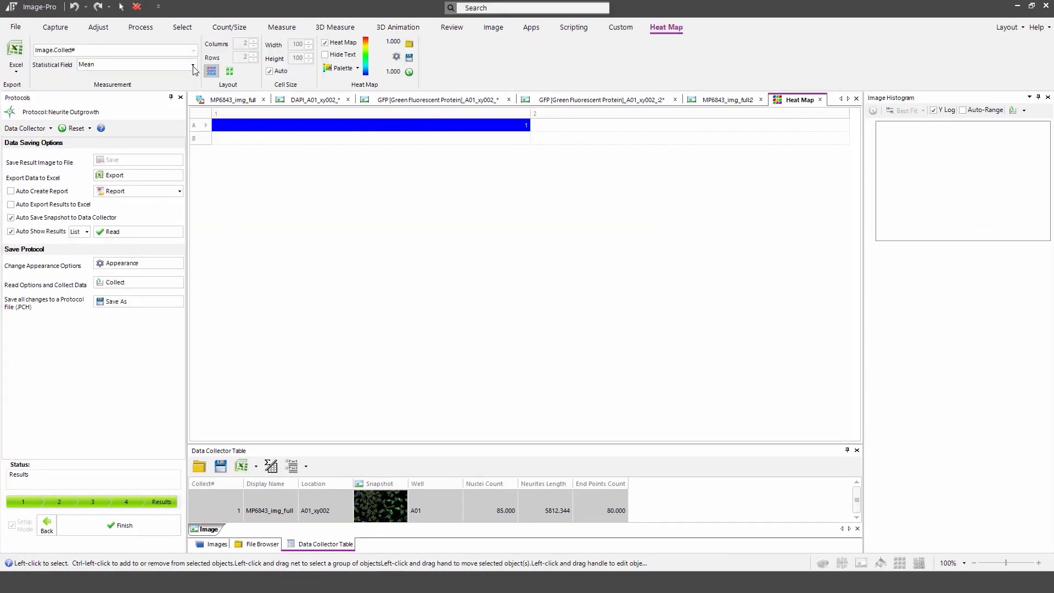
Set the heat map to show the Neurites Length measurement with Sum as its statistical field.
click(194, 51)
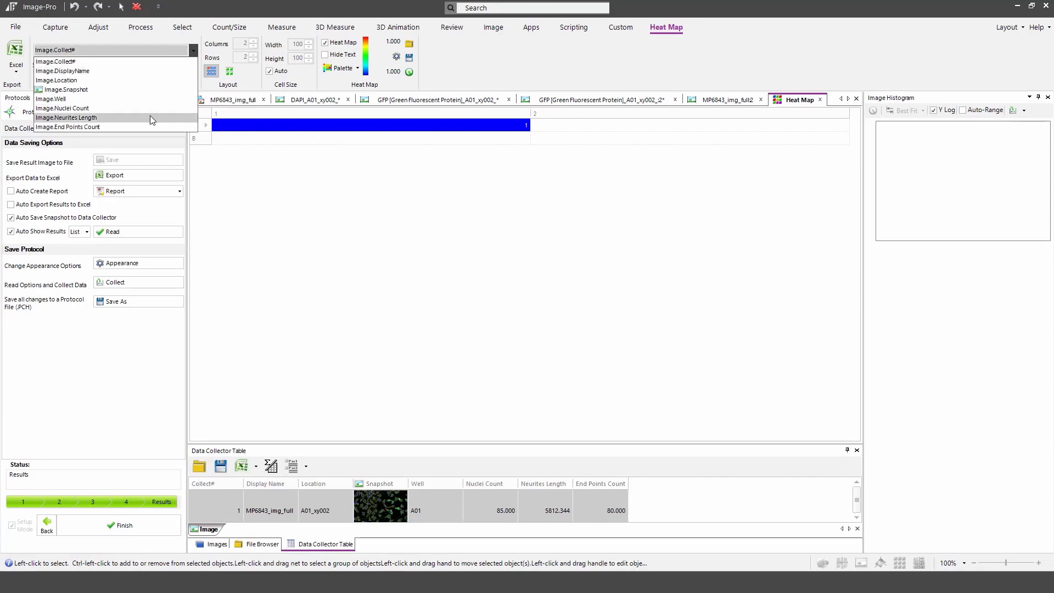
click(151, 118)
click(193, 65)
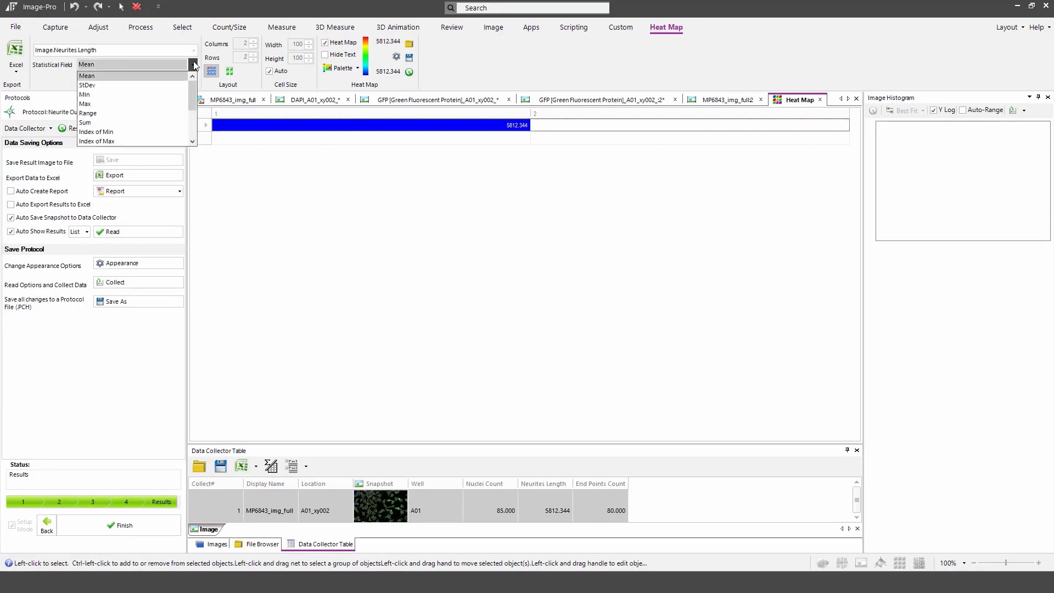
click(146, 123)
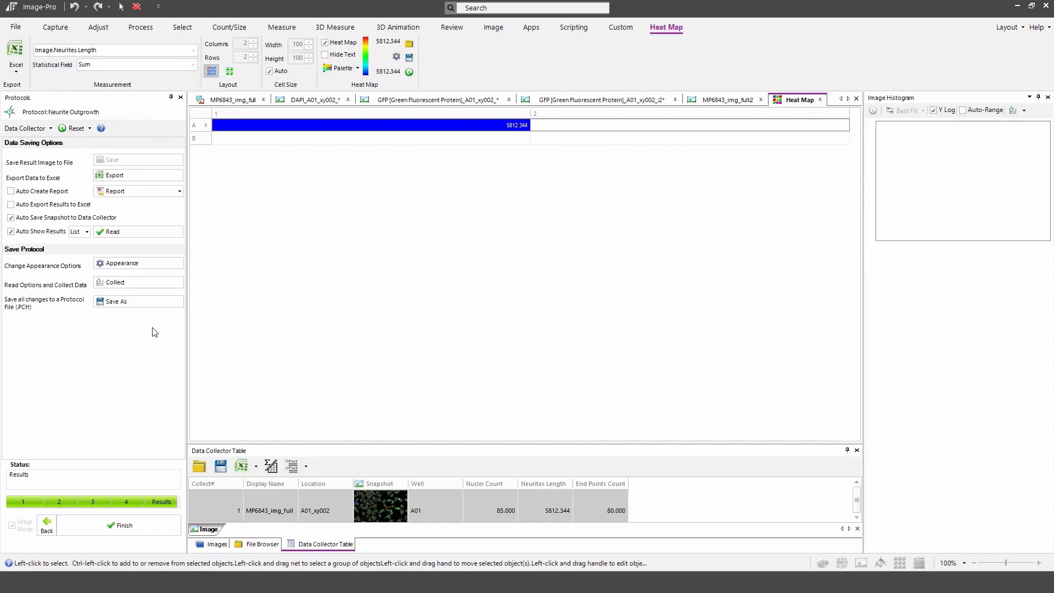
Add the Block view to the displayed results and read the current result views into the protocol.
click(85, 232)
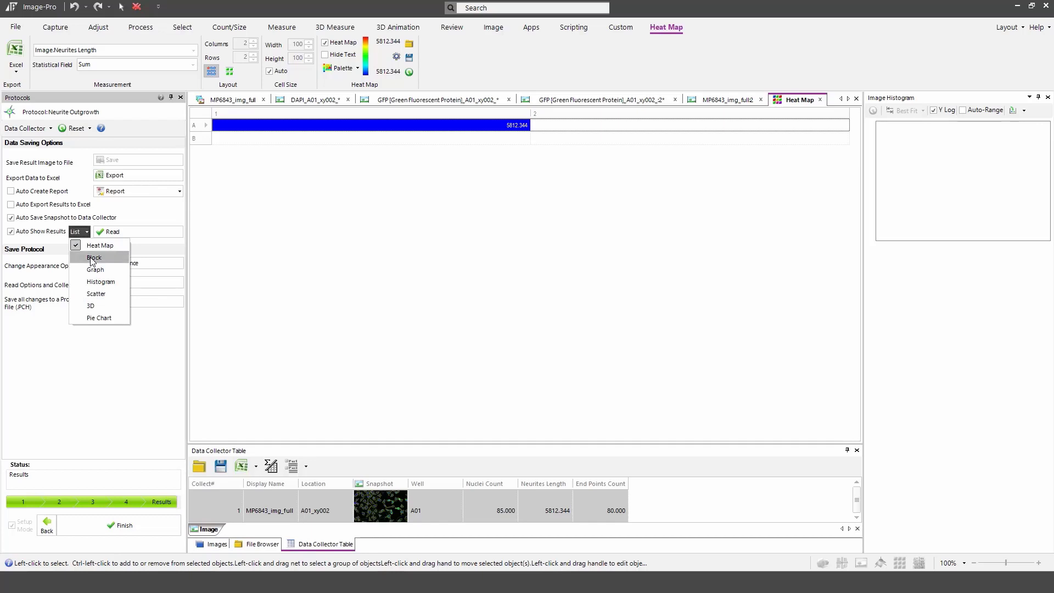
click(93, 258)
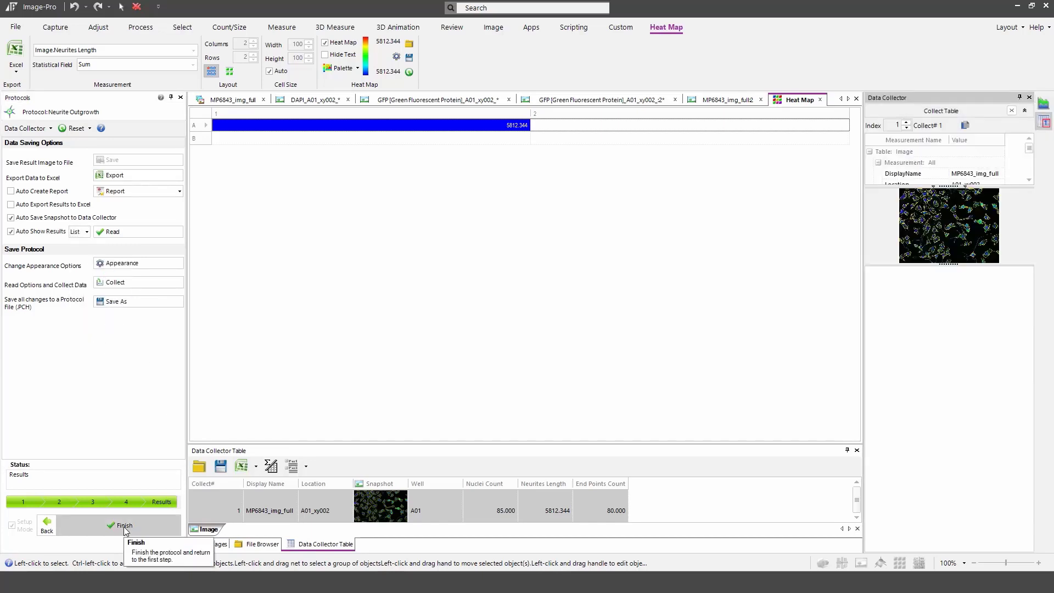
click(129, 238)
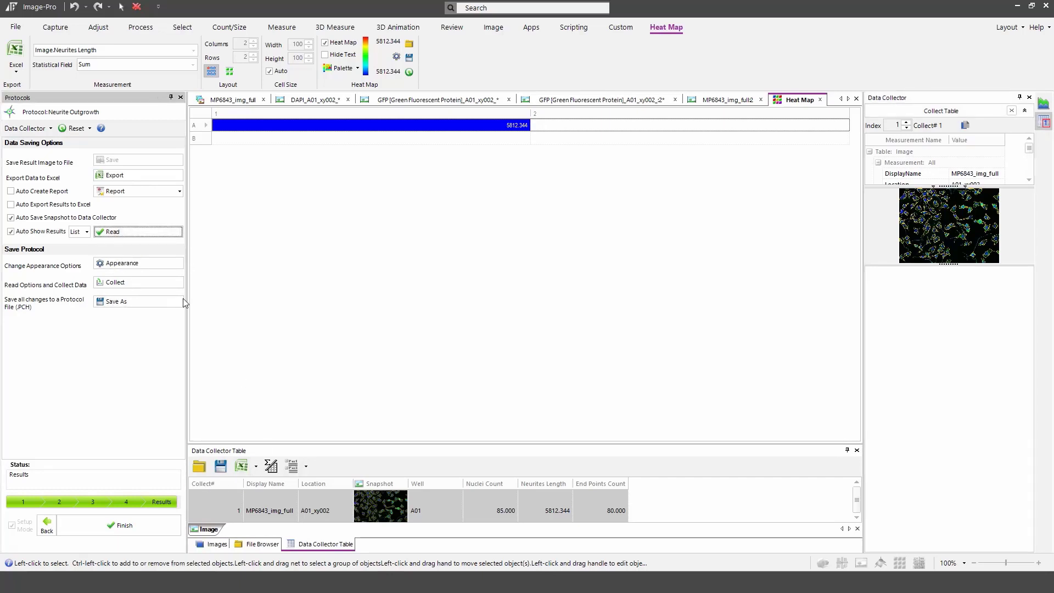
Save the Neurite Outgrowth protocol as version 2 and finish the protocol.
click(153, 303)
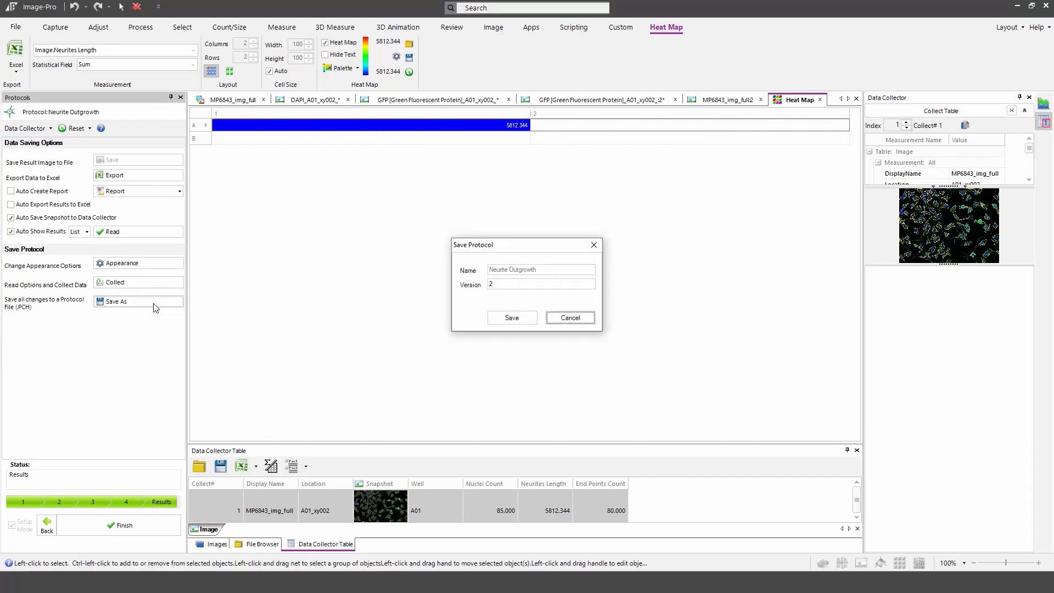
click(508, 319)
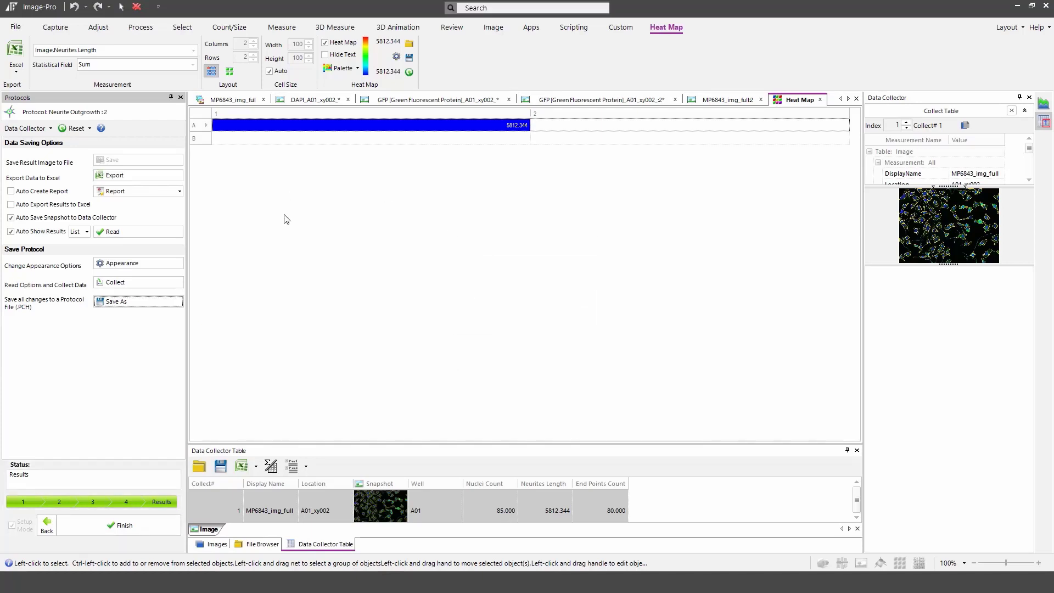
click(132, 525)
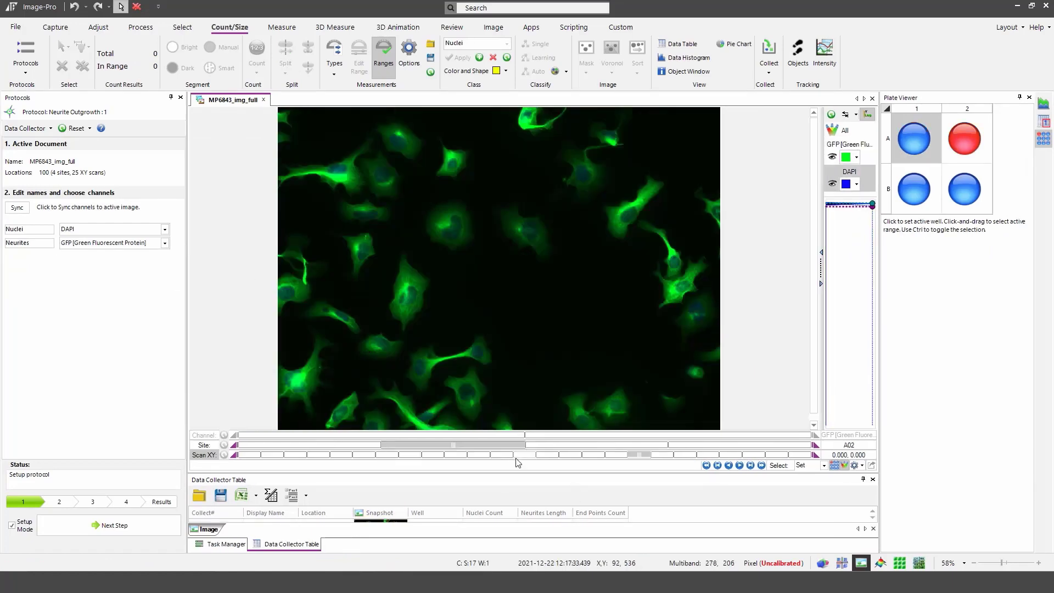
Examine the cells and neurites at several scan positions of well A02.
click(506, 455)
click(595, 456)
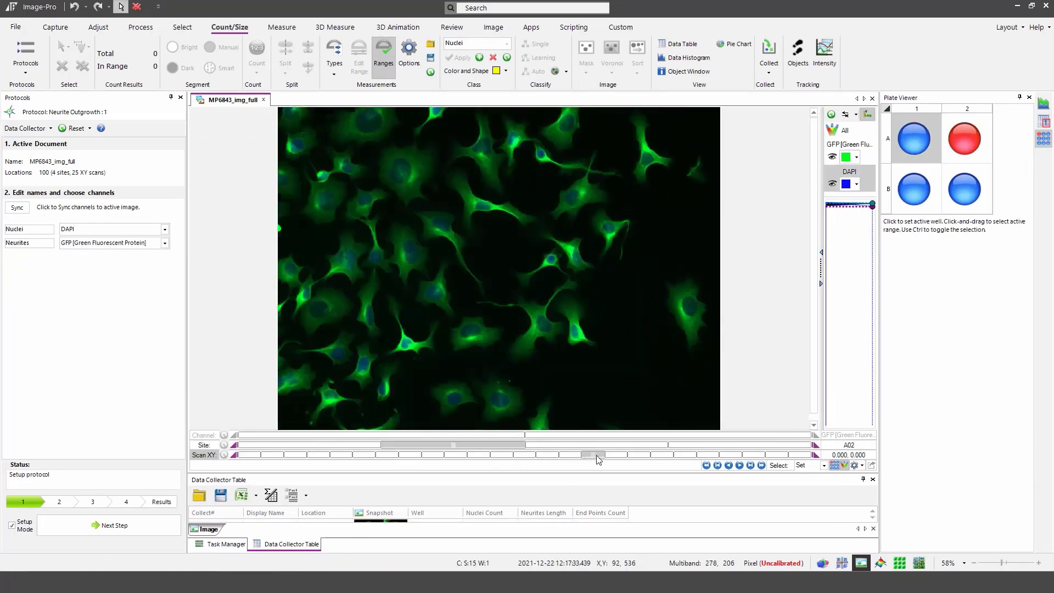
click(616, 455)
click(639, 456)
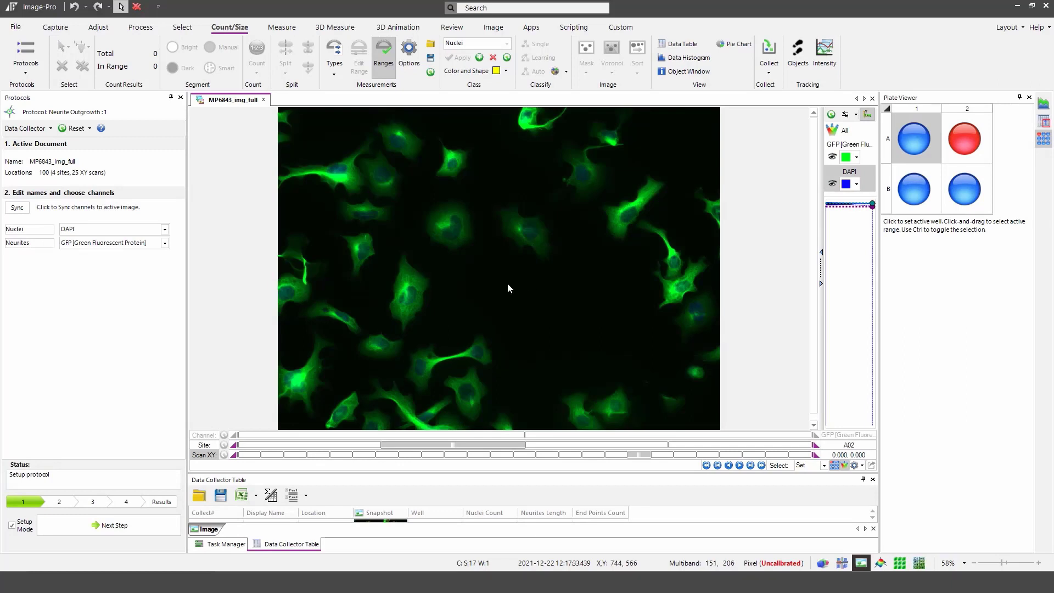
scroll(462, 259, up, 2)
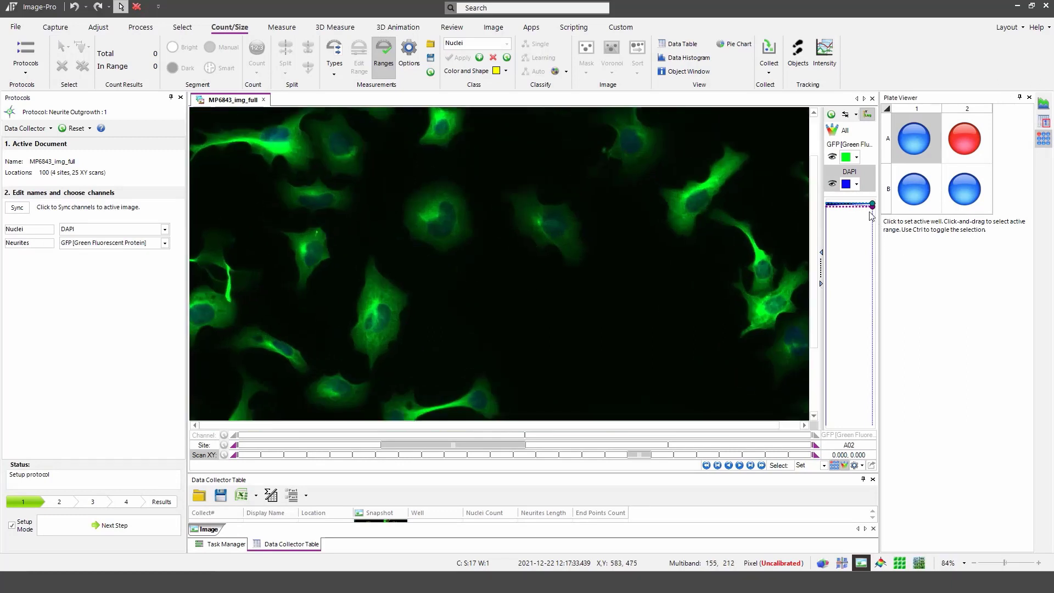
Brighten the DAPI channel display and refine the nuclei smart segmentation with a reference object on the kidney-shaped nucleus's upper lobe.
drag(863, 208, 864, 204)
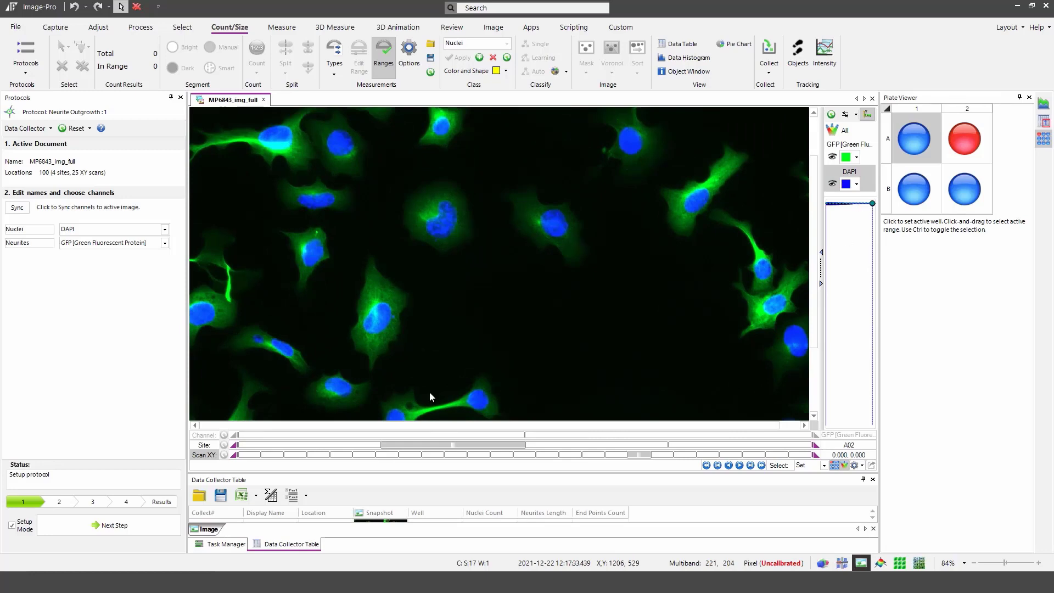
click(122, 529)
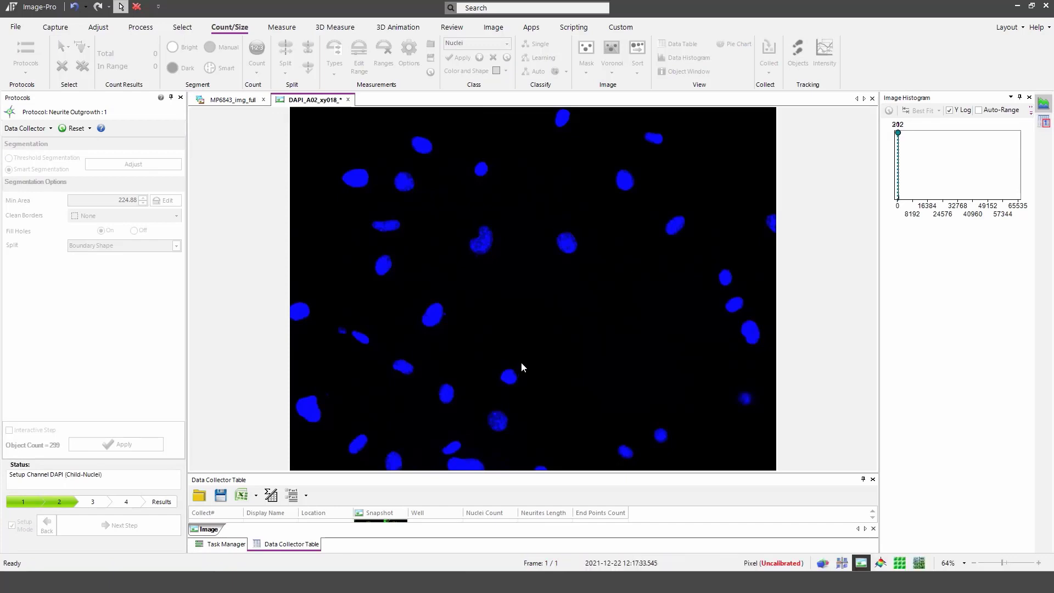
scroll(477, 244, up, 5)
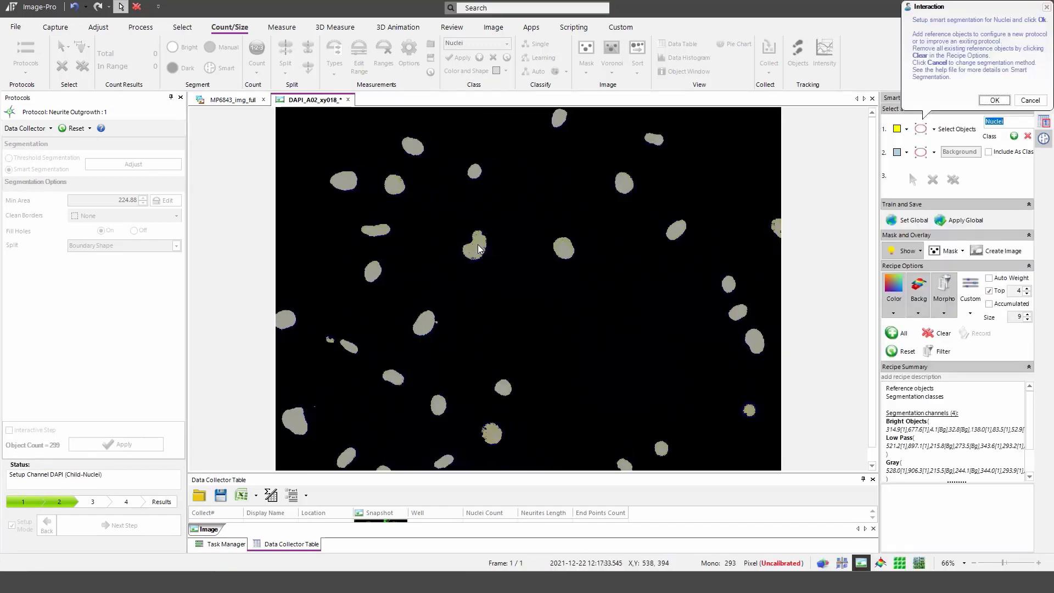
click(921, 129)
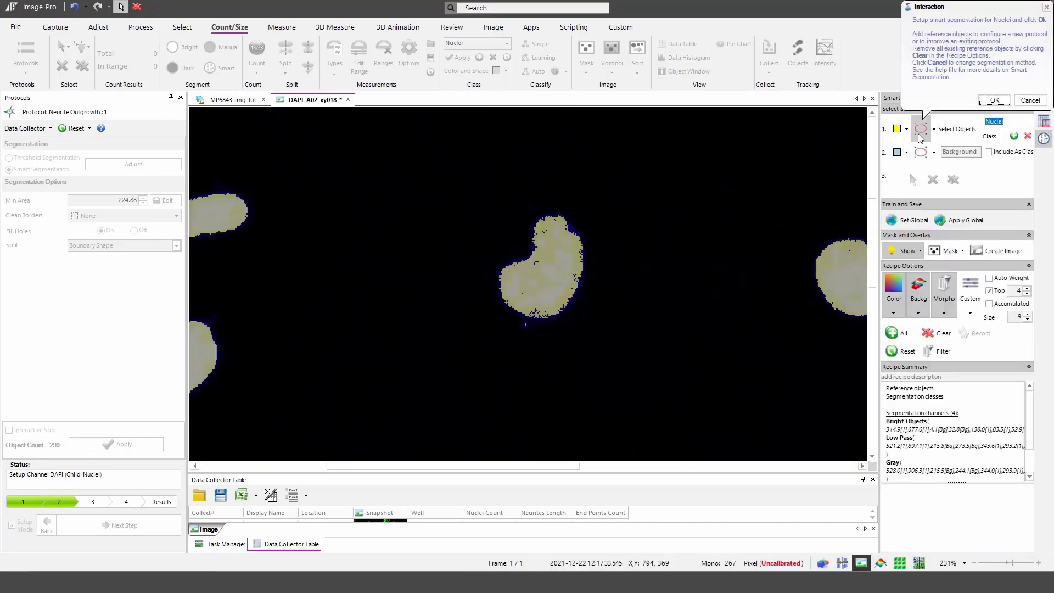
click(566, 228)
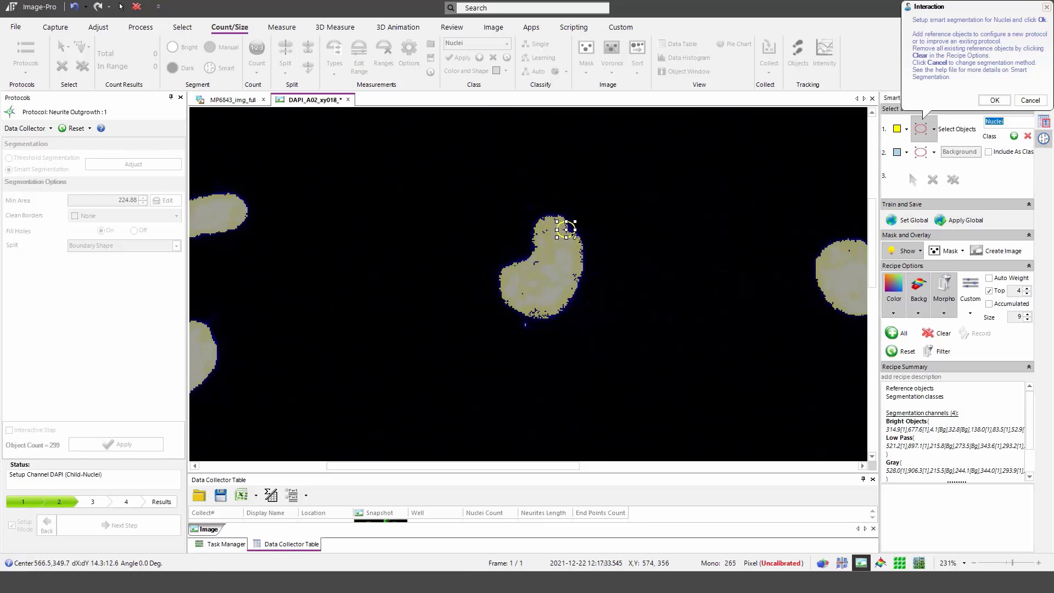
scroll(526, 282, down, 4)
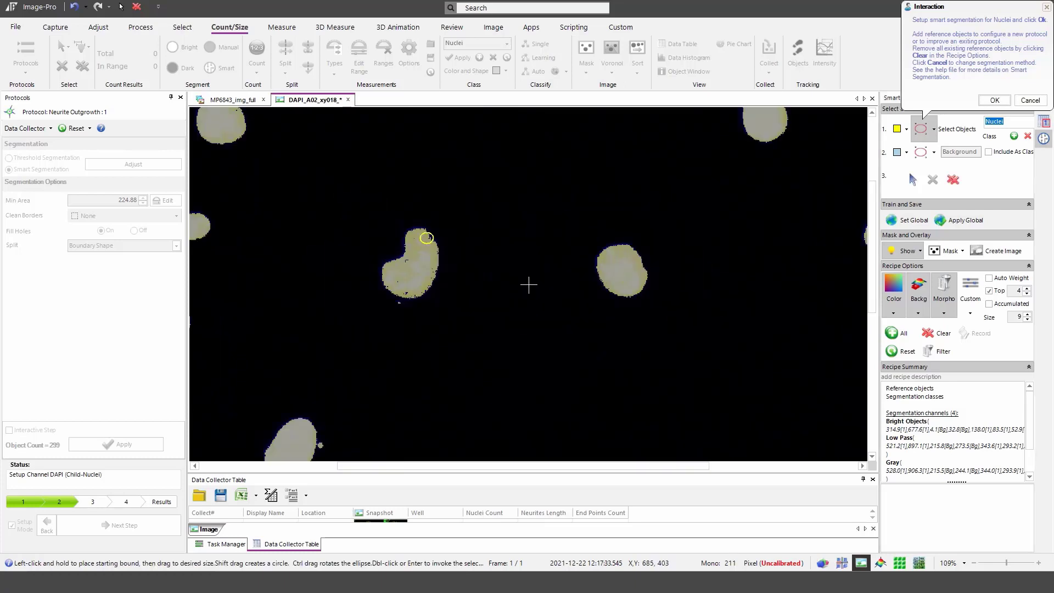
click(994, 100)
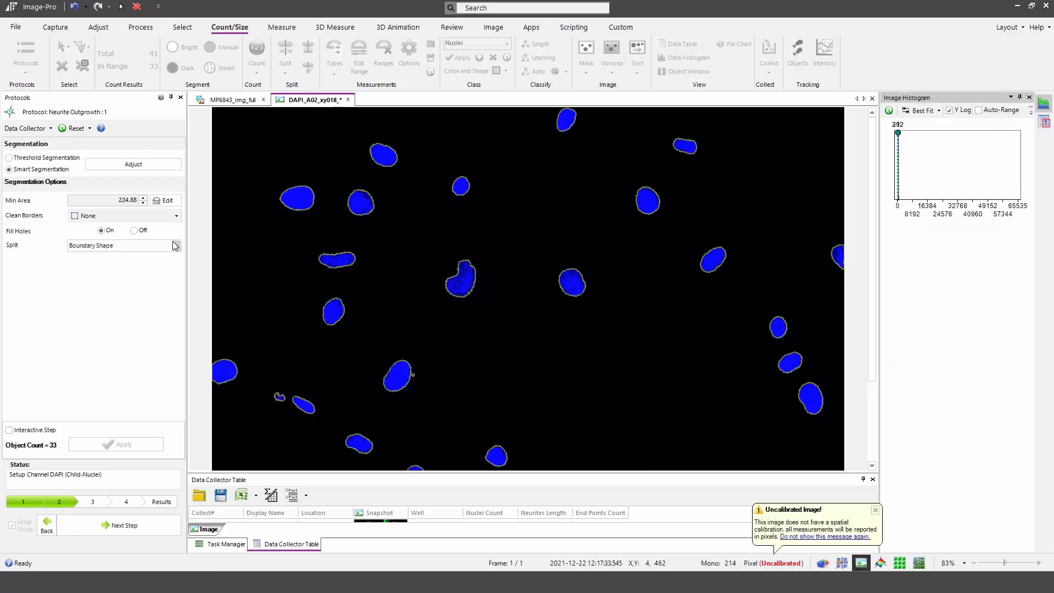
Set the nuclei's minimum area to 331.26 in the area measurement range to exclude the small fragment.
scroll(427, 282, up, 3)
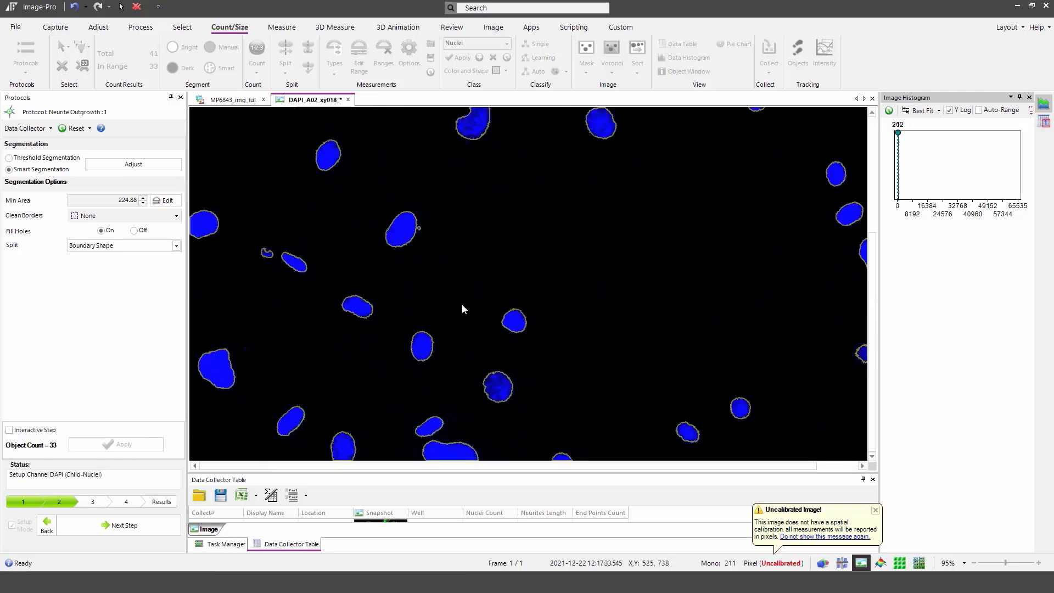
scroll(414, 302, down, 3)
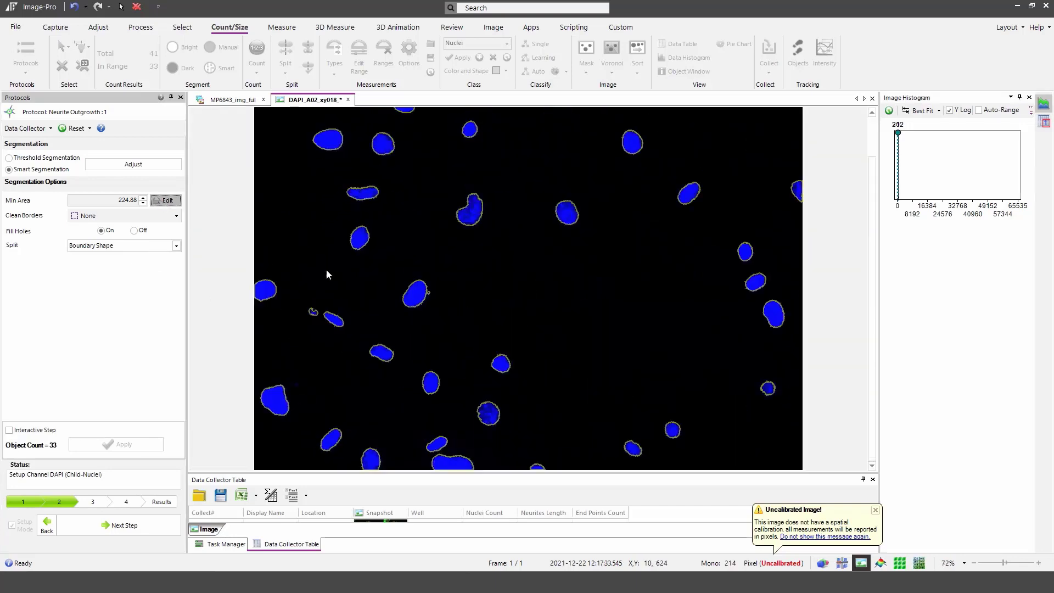
drag(476, 161, 731, 173)
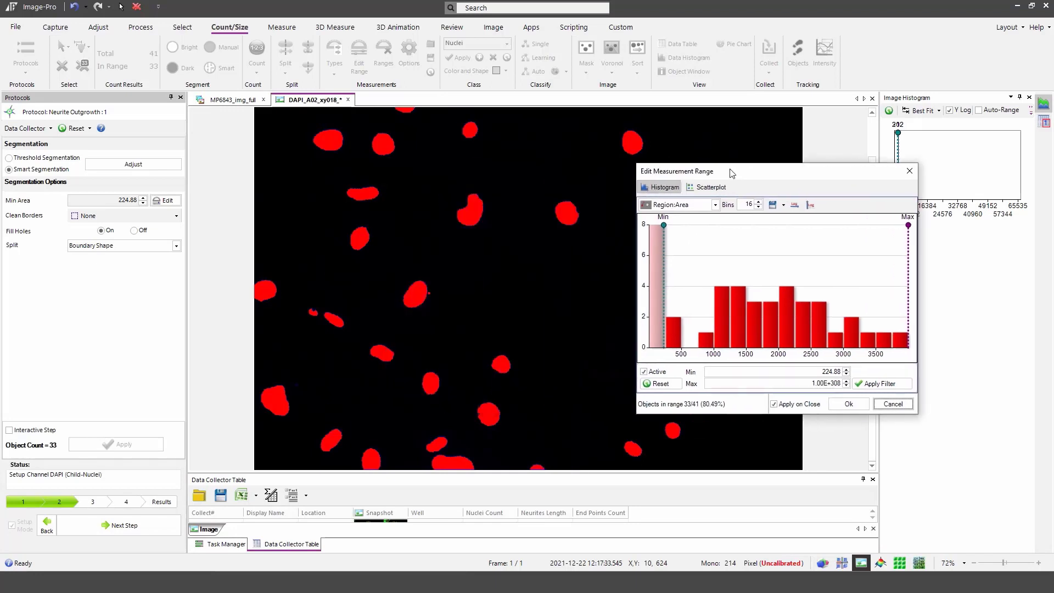
drag(663, 244, 671, 242)
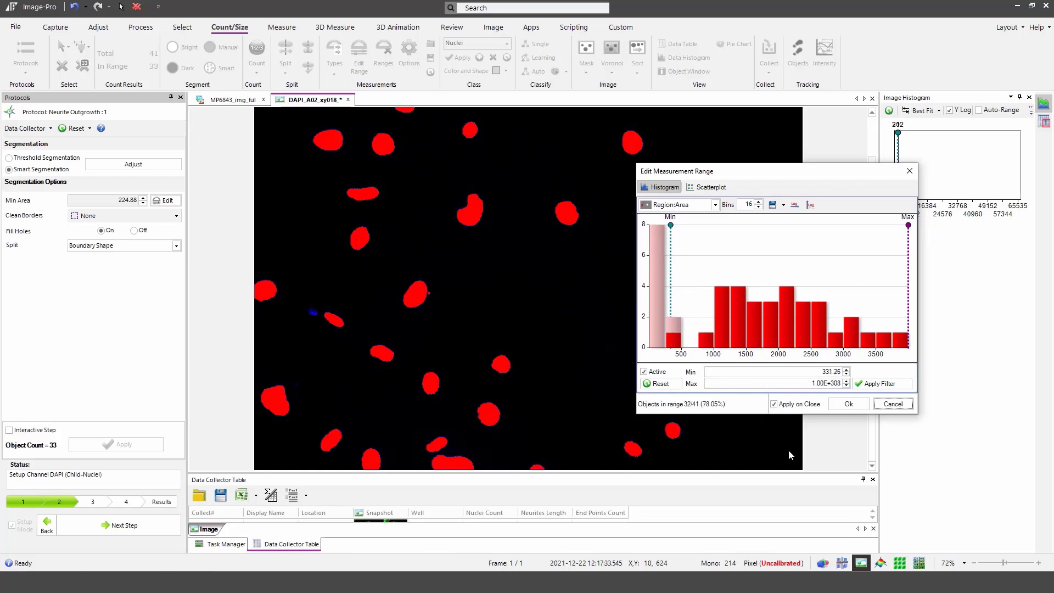
click(861, 406)
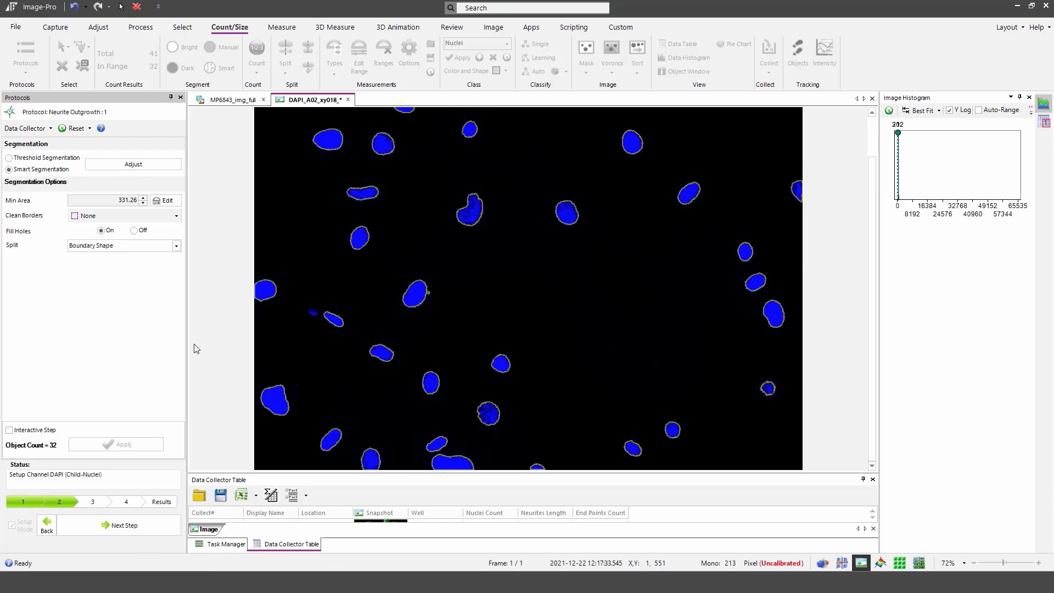
Accept the nuclei segmentation, and apply the existing cell body and neurite detection parameters.
click(131, 524)
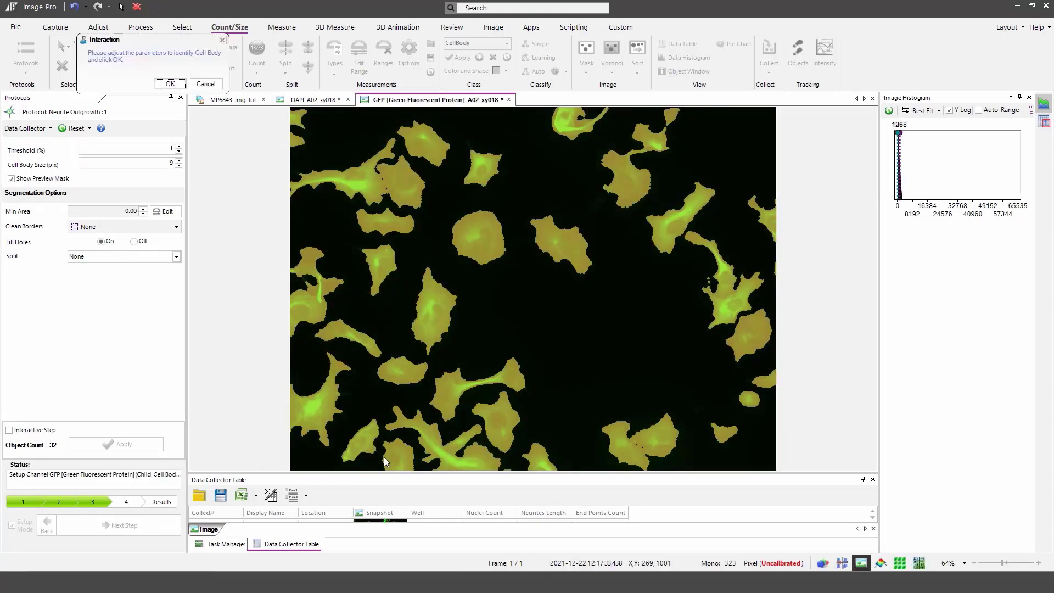
click(166, 85)
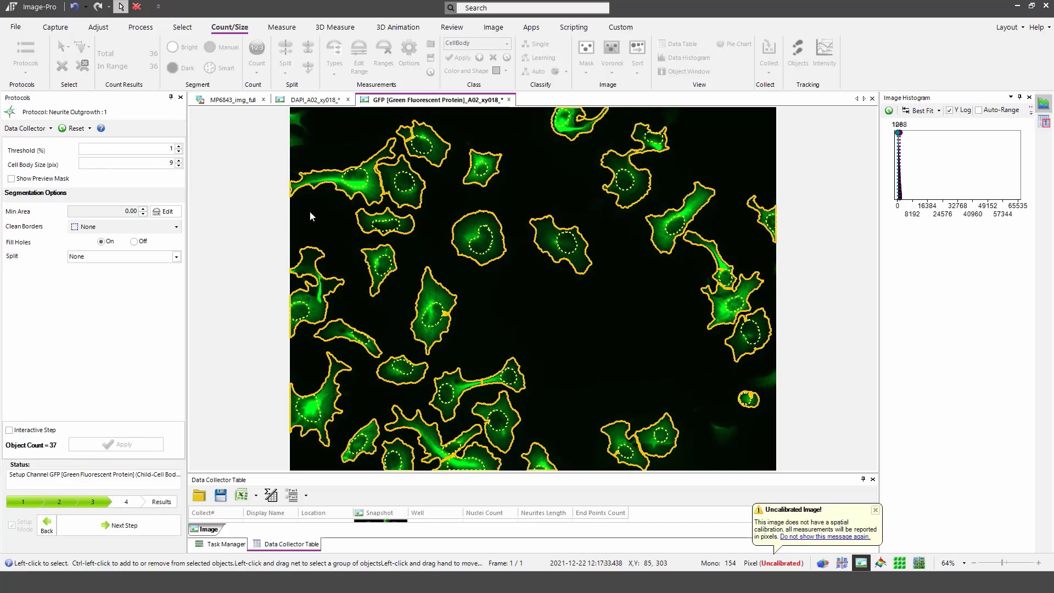
click(124, 524)
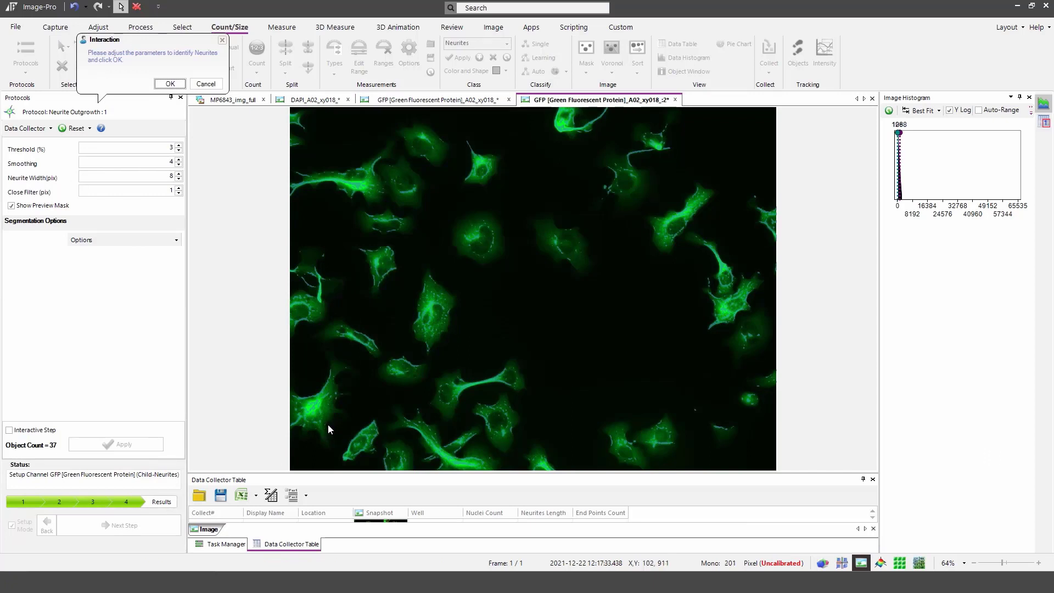
click(172, 84)
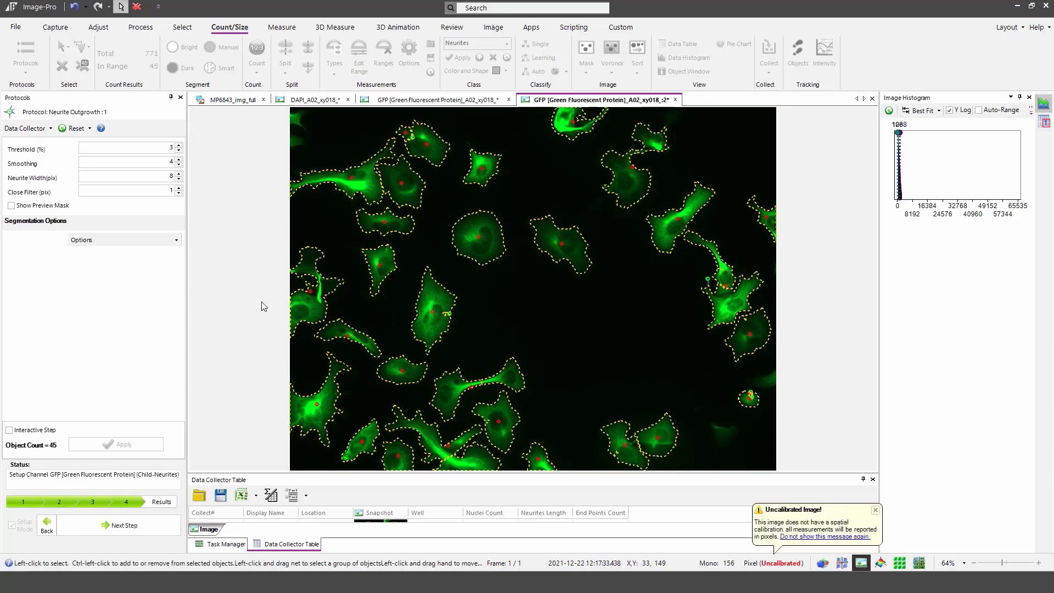
Check the Link and Prune settings in the neurite segmentation options.
click(177, 241)
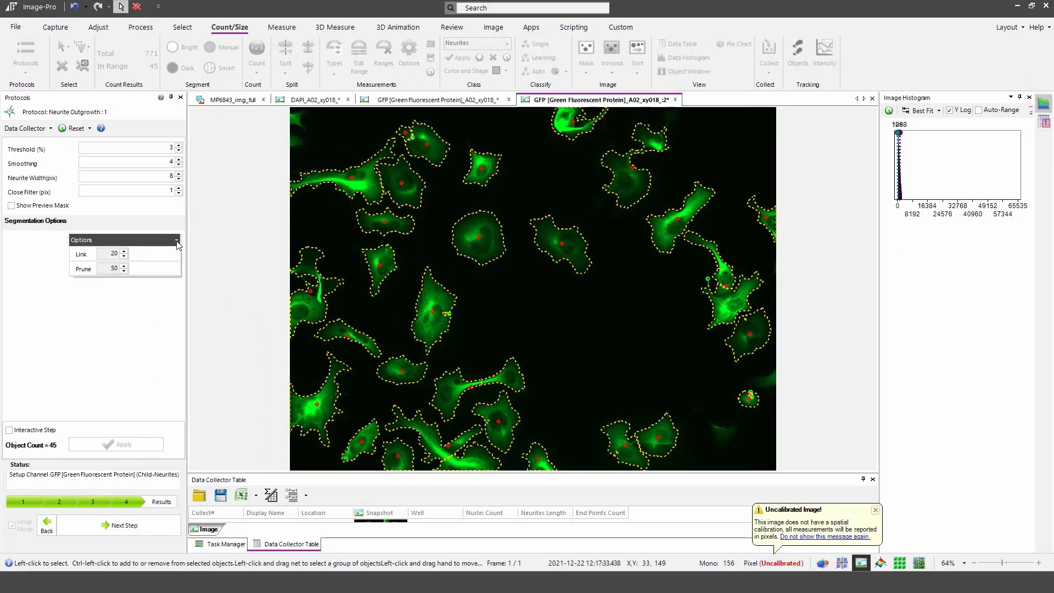
double_click(109, 269)
click(123, 268)
click(135, 444)
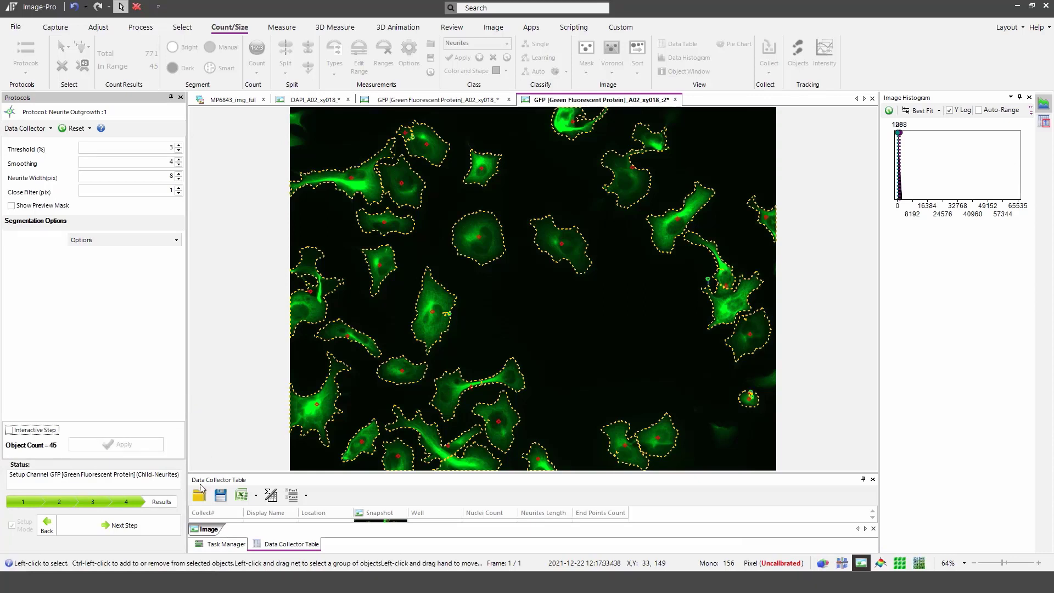
Advance to the results stage and save the Neurite Outgrowth protocol as version 1, overwriting the existing file.
click(145, 526)
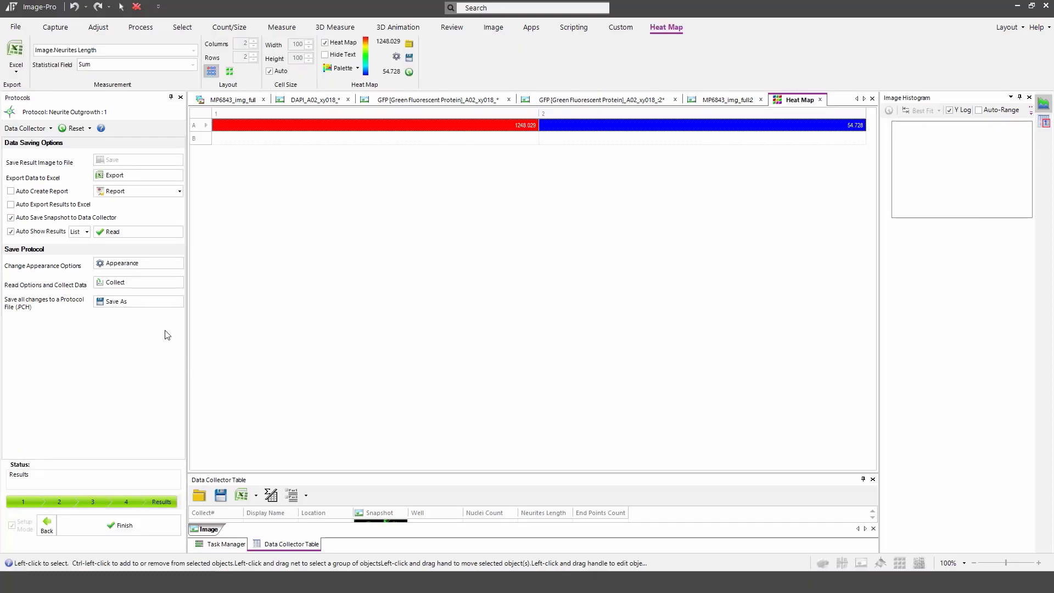
click(159, 302)
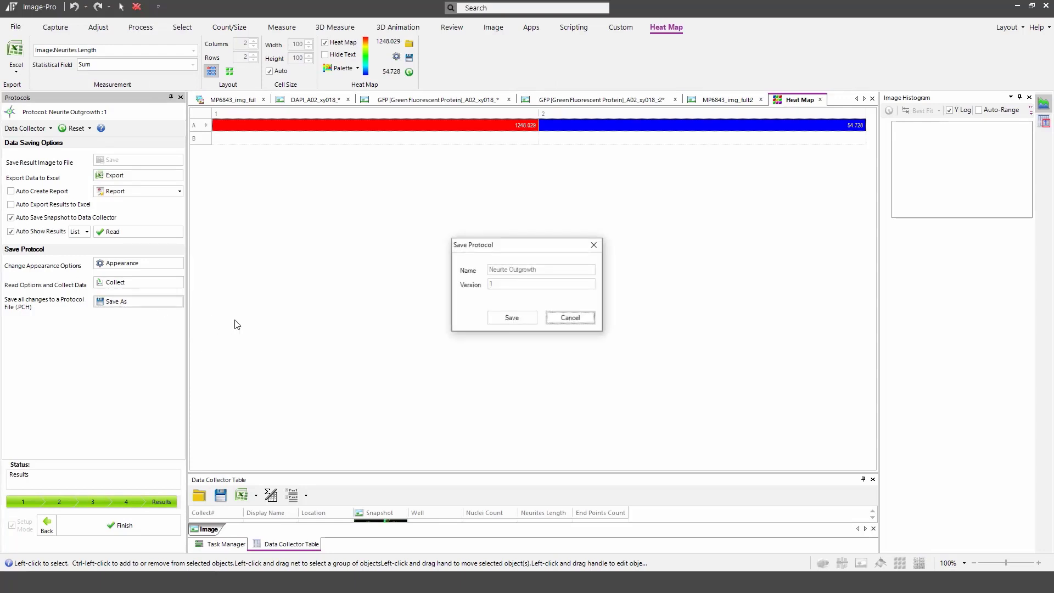
click(512, 318)
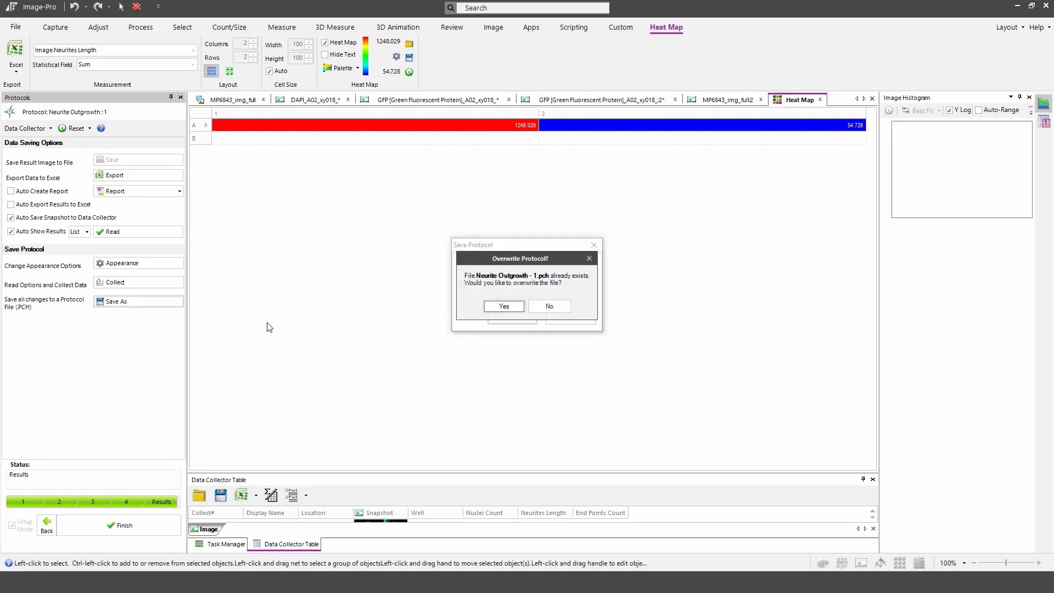
click(500, 304)
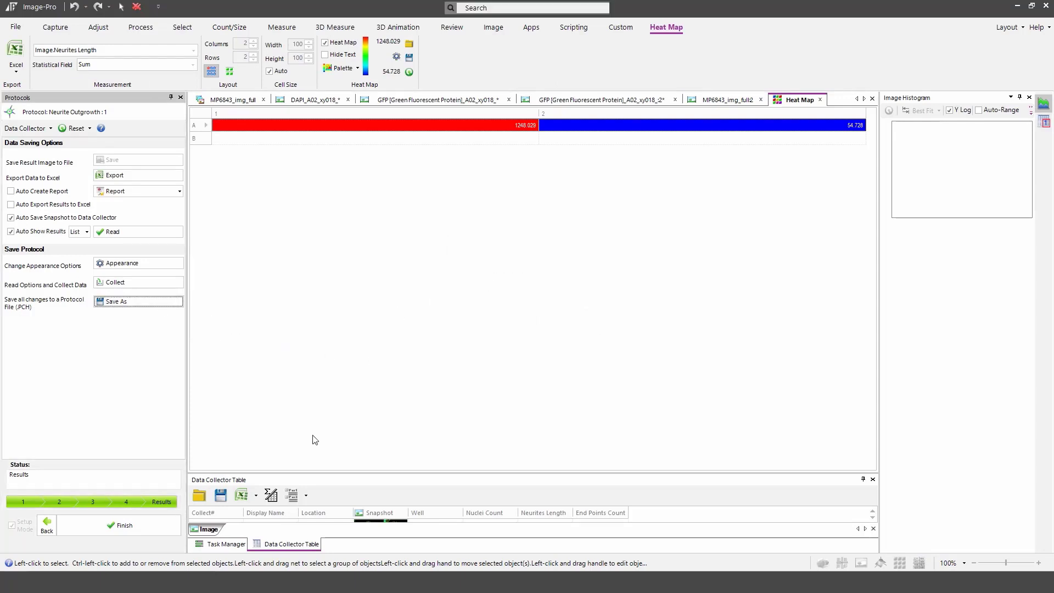
Enlarge the Data Collector Table to review the collected rows, and finish the protocol.
drag(321, 473, 332, 373)
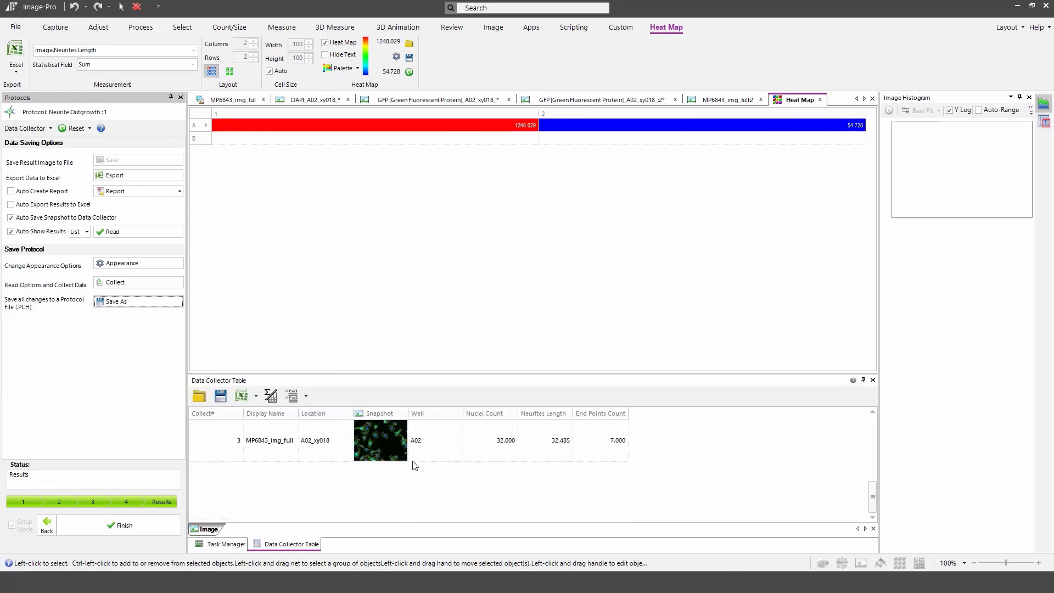
scroll(414, 465, up, 3)
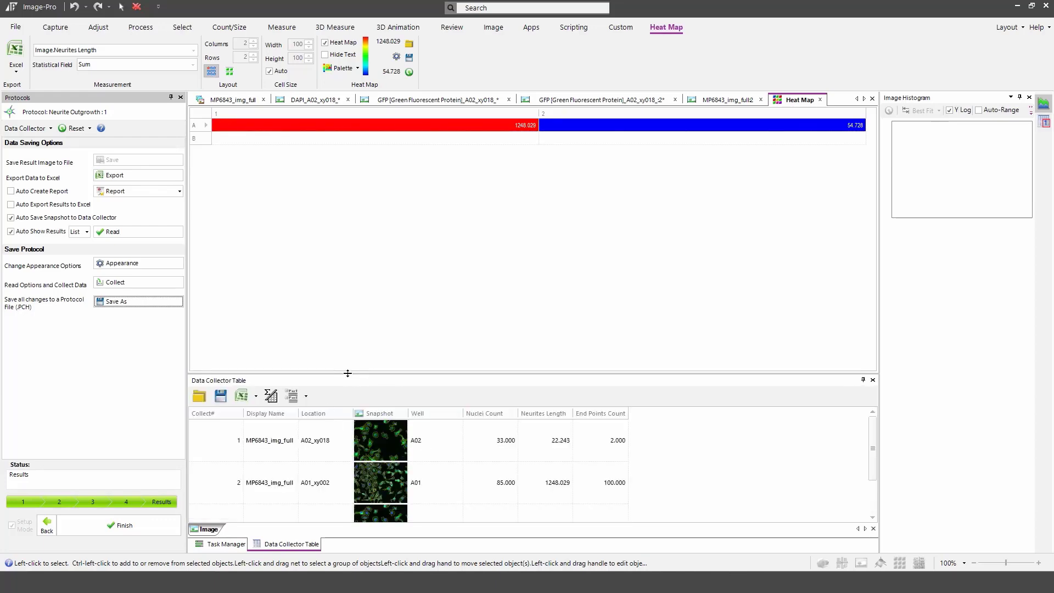
drag(348, 374, 348, 387)
click(134, 527)
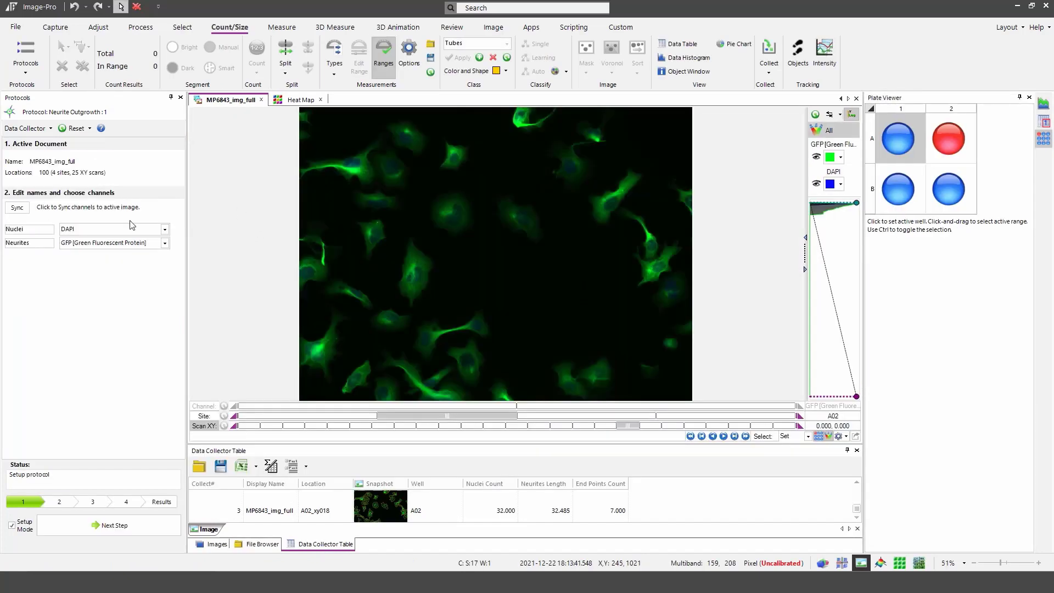
Turn off Setup Mode, run the protocol on the multi-well image and open Task Manager to follow the analysis.
click(12, 526)
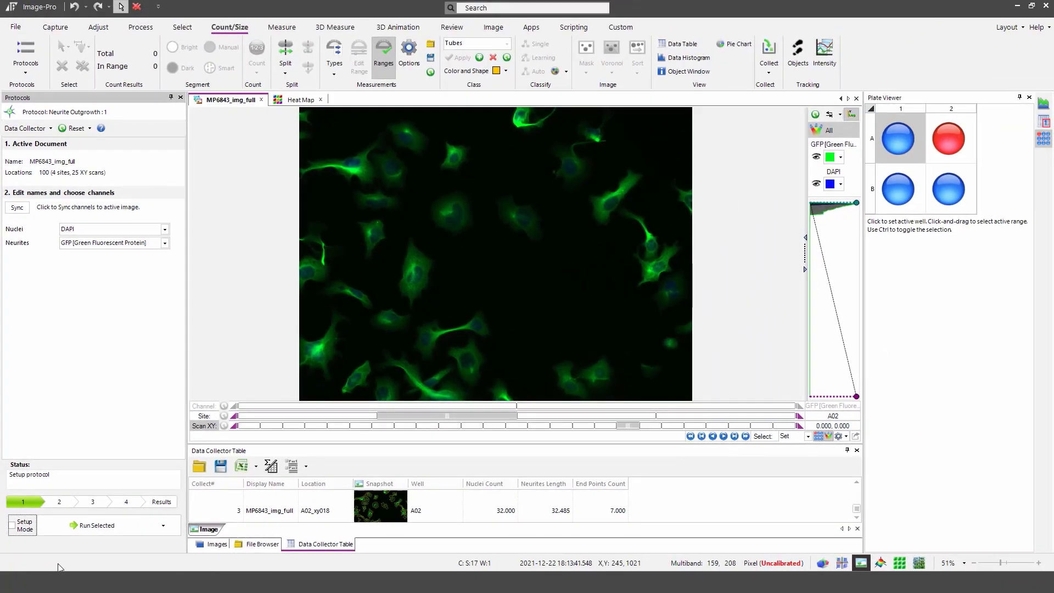
click(82, 529)
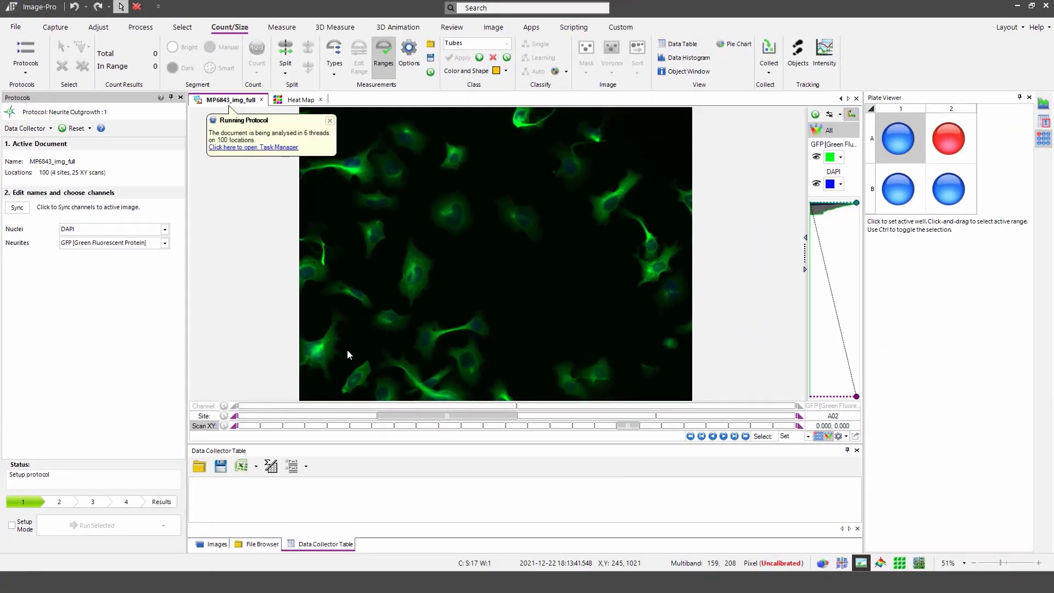
click(280, 148)
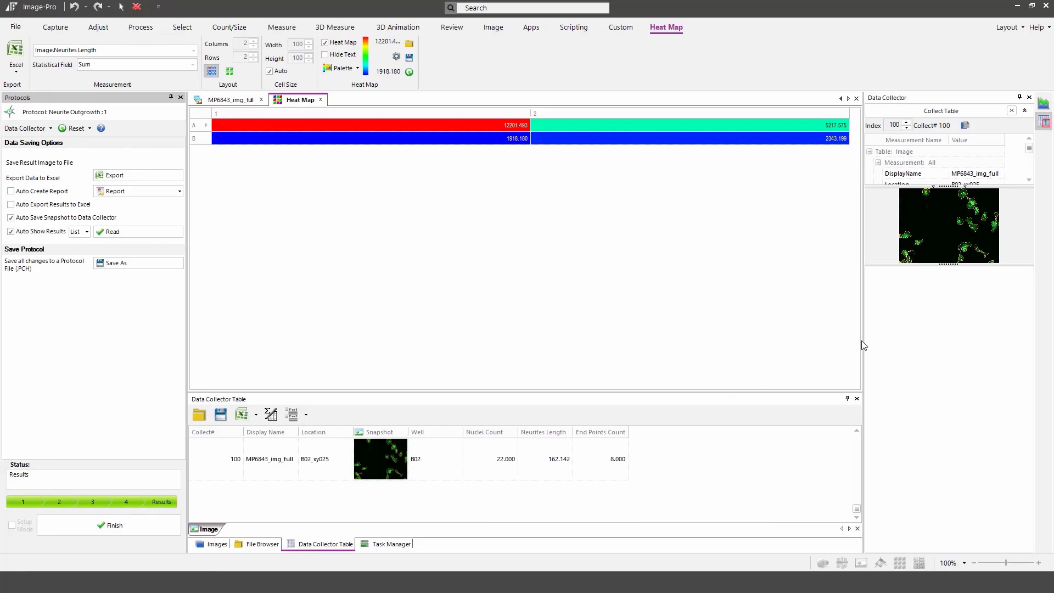
Enlarge the Data Collector's snapshot preview and its measurement list.
drag(863, 339, 716, 340)
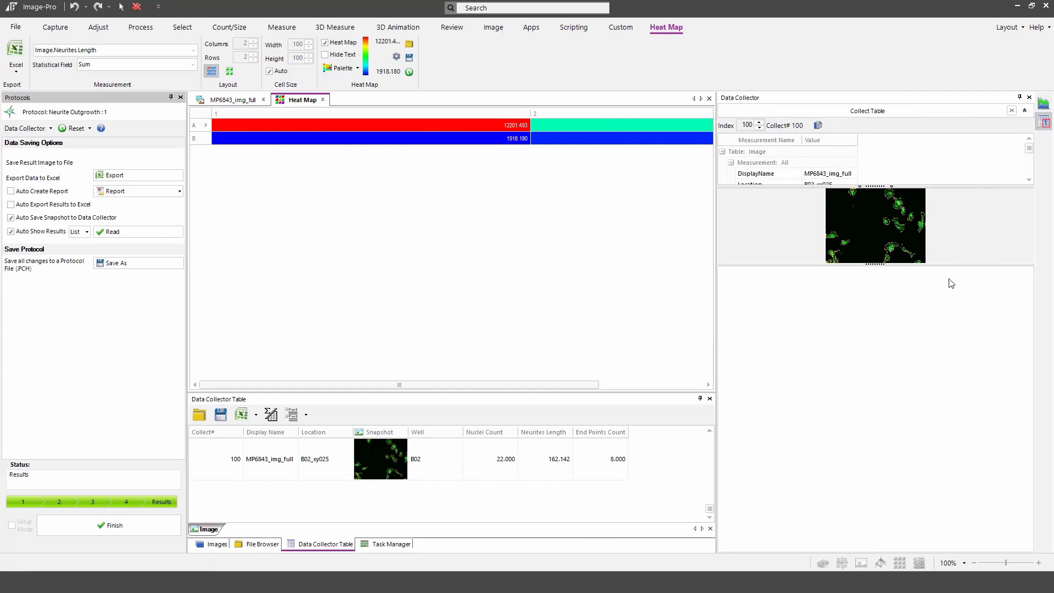
drag(967, 264, 949, 444)
drag(954, 369, 944, 231)
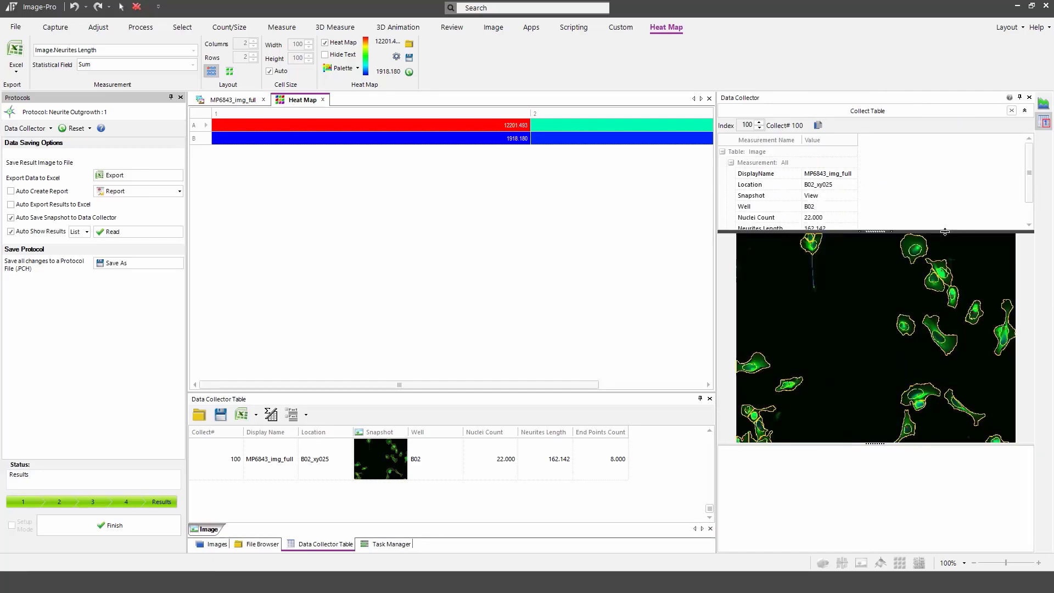
Examine the segmented snapshots and measurements of collected records 1 to 5 in the Data Collector.
drag(745, 124, 758, 127)
text(1)
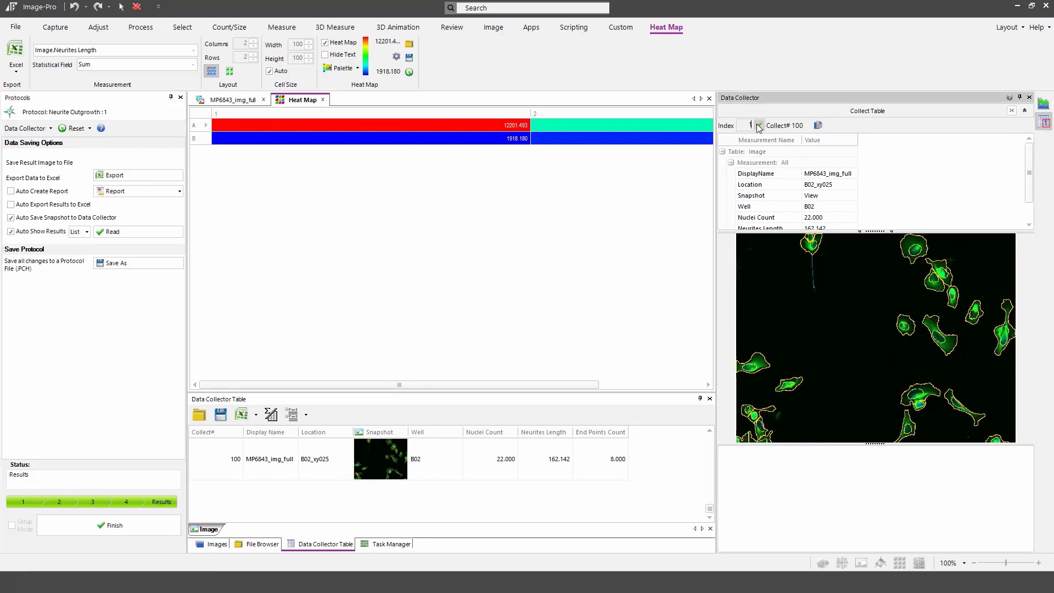
key(Return)
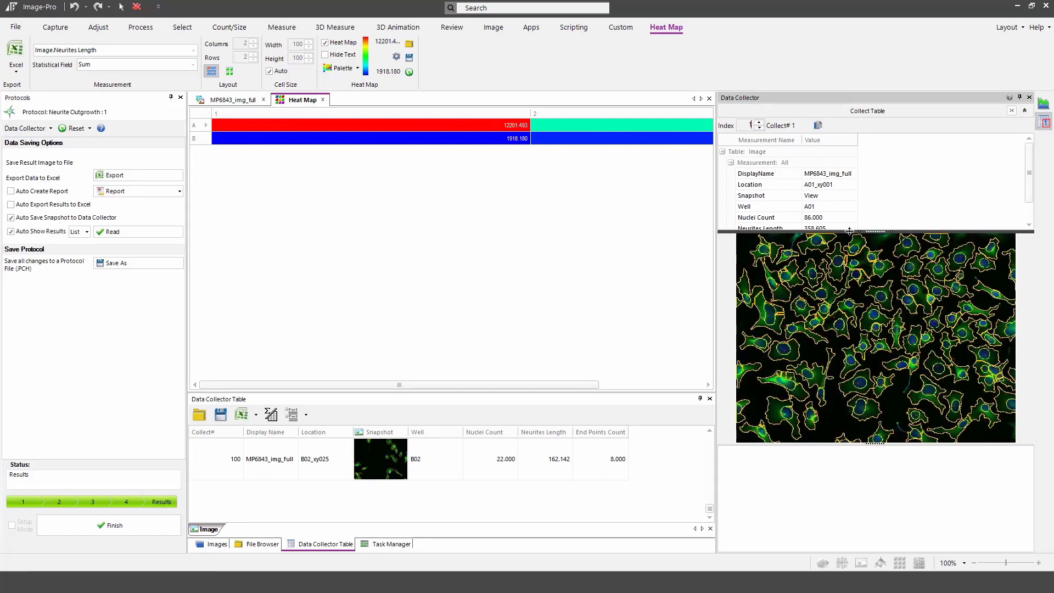
click(760, 123)
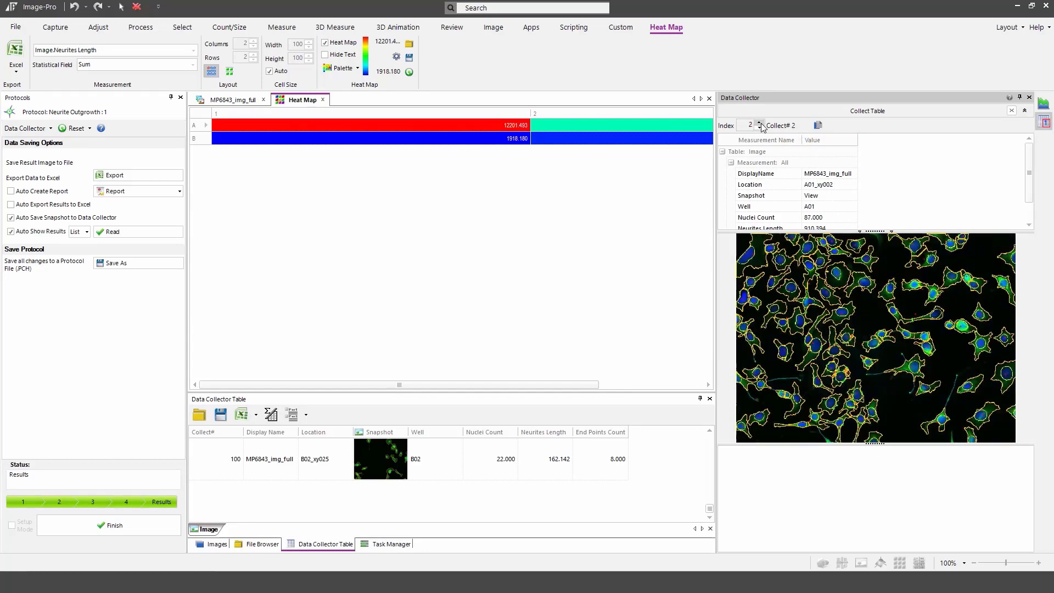
click(760, 123)
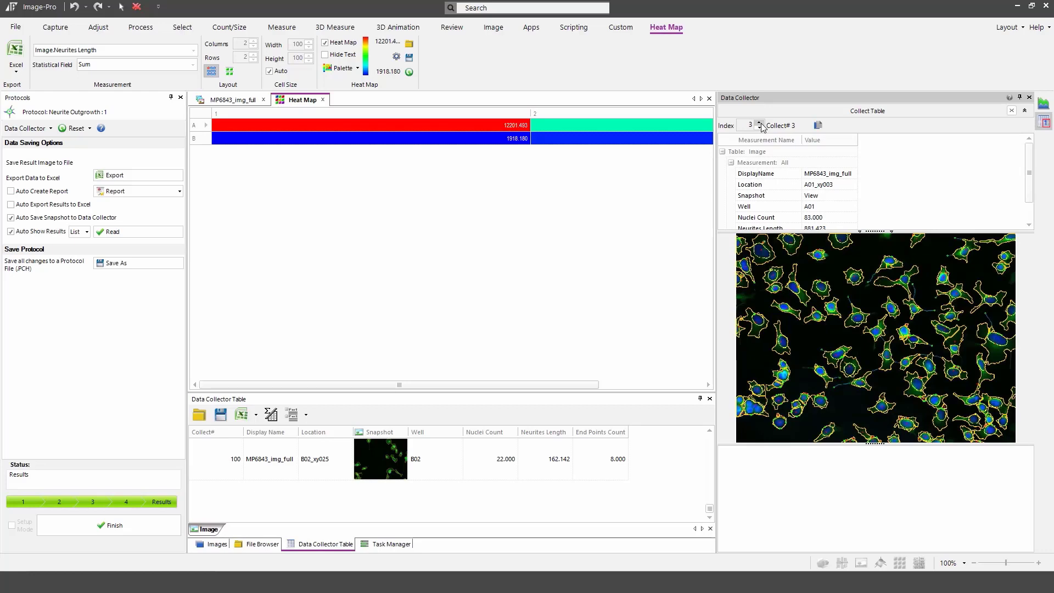
click(759, 123)
click(759, 122)
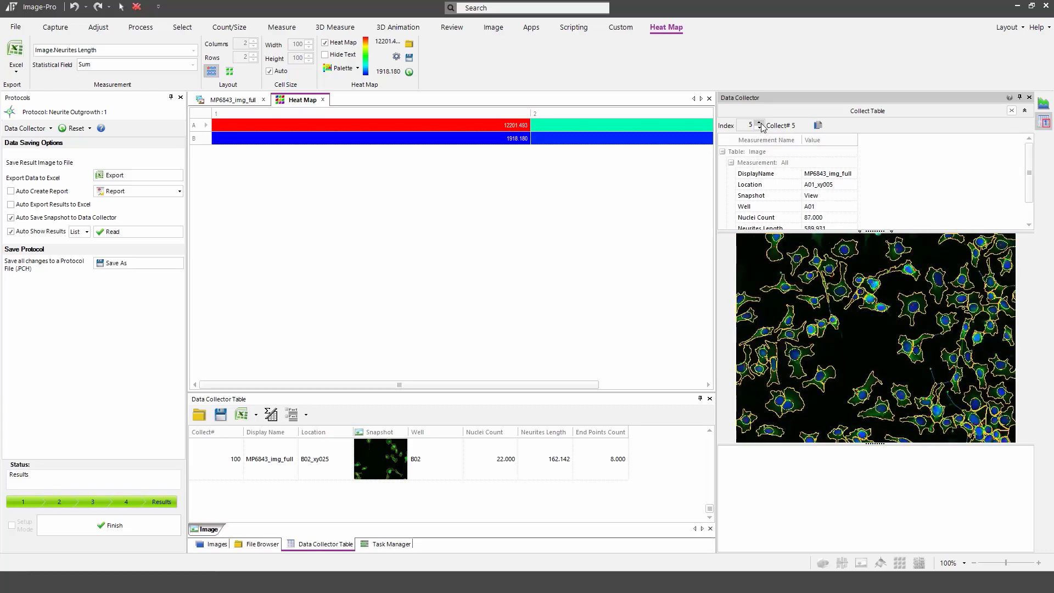
Preview collected record 7, and enlarge the Data Collector Table to show its first rows.
click(759, 123)
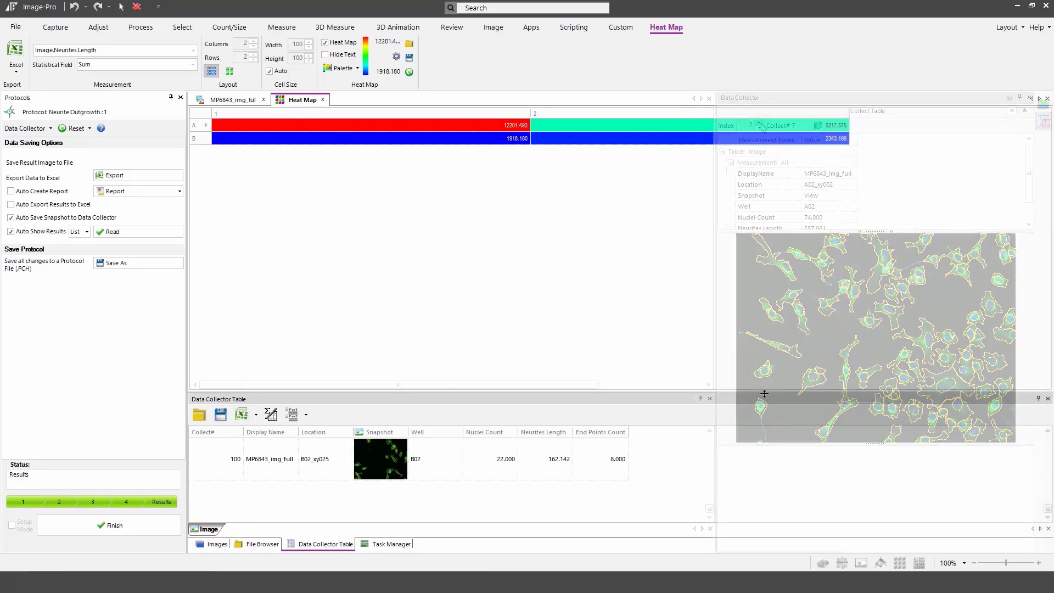
drag(764, 391, 785, 310)
scroll(796, 381, up, 8)
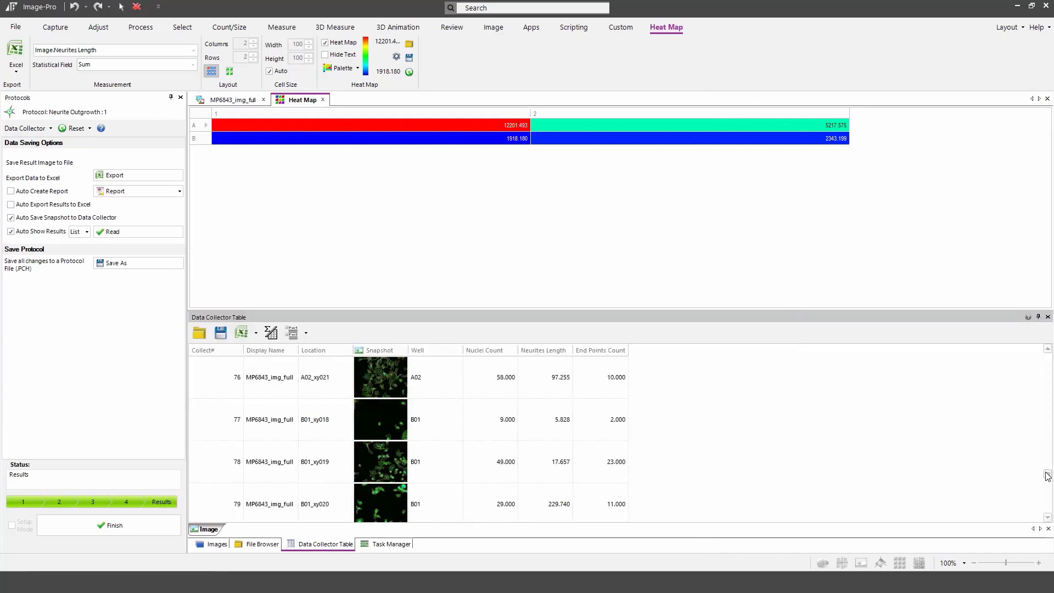
drag(1047, 476, 1016, 283)
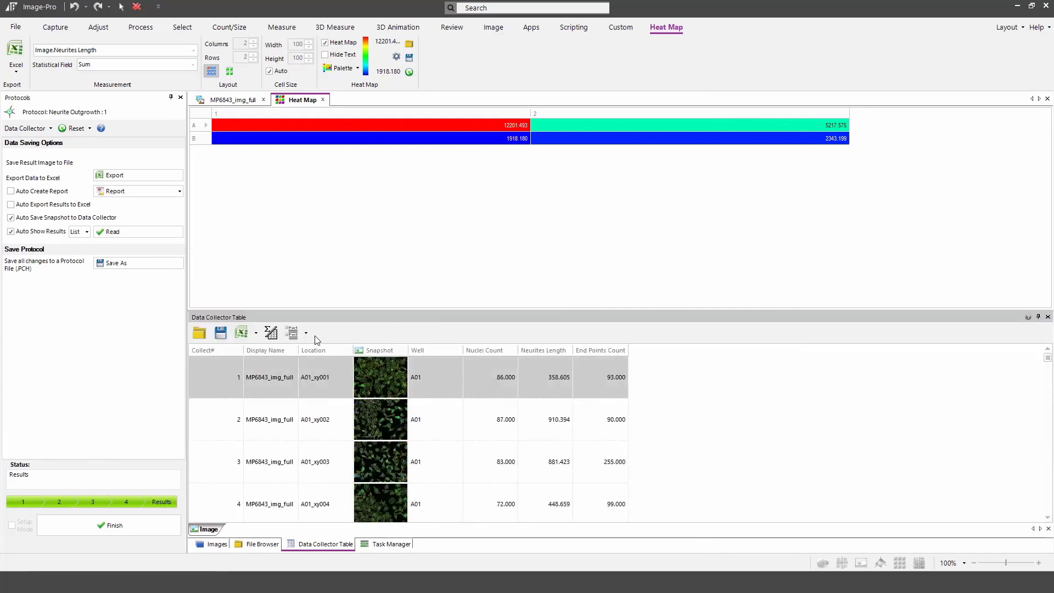
Turn on grouping in the Data Collector Table and group the rows by Well instead of Collect#.
click(295, 333)
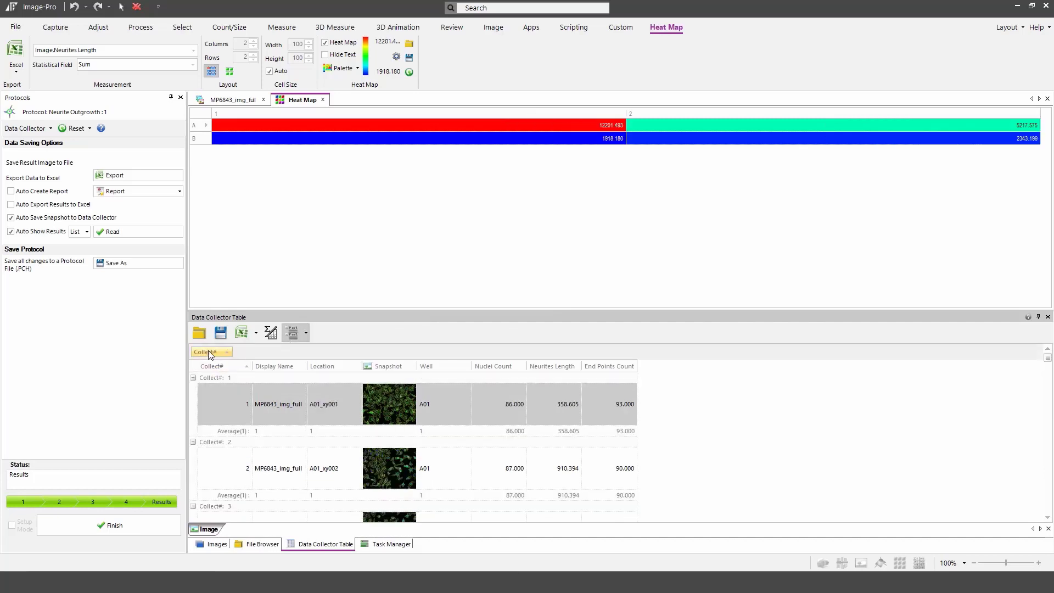
drag(209, 350, 749, 414)
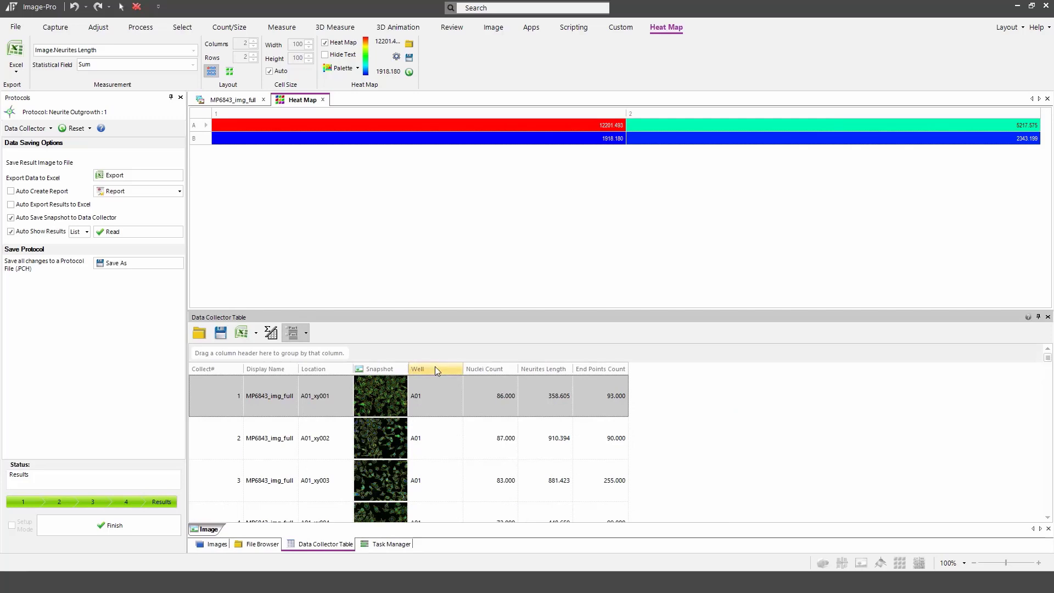
drag(435, 367, 293, 356)
Set the group totals to Sum and show the well groups collapsed.
click(306, 333)
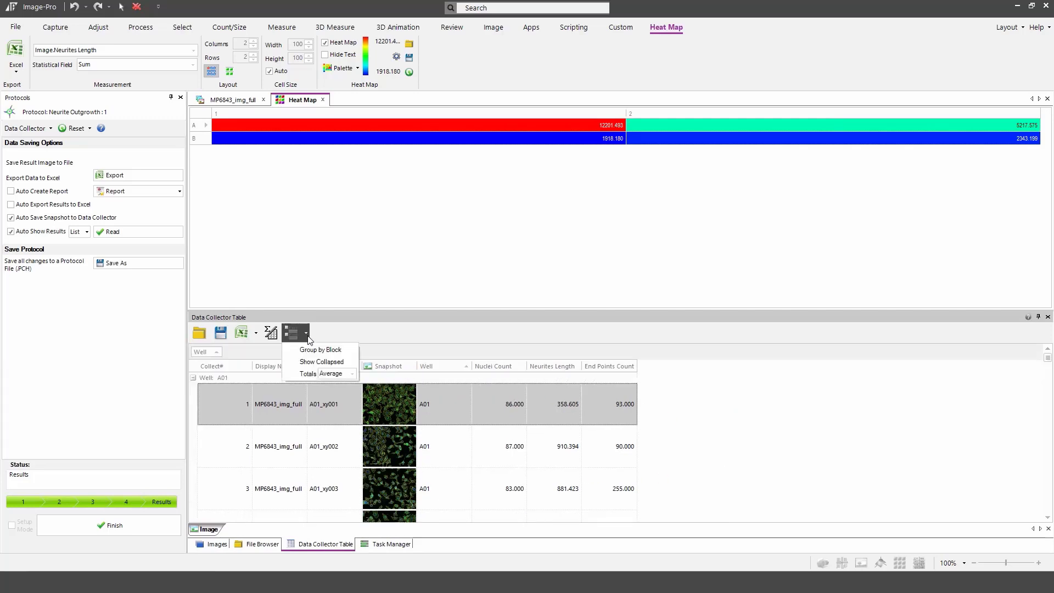
click(351, 375)
click(334, 400)
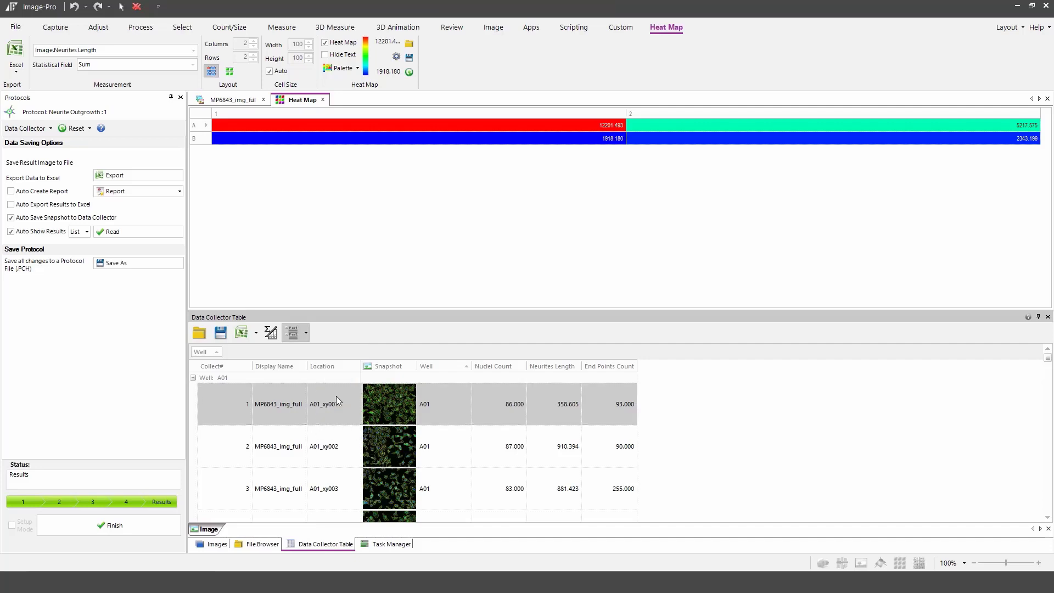
click(305, 336)
click(322, 362)
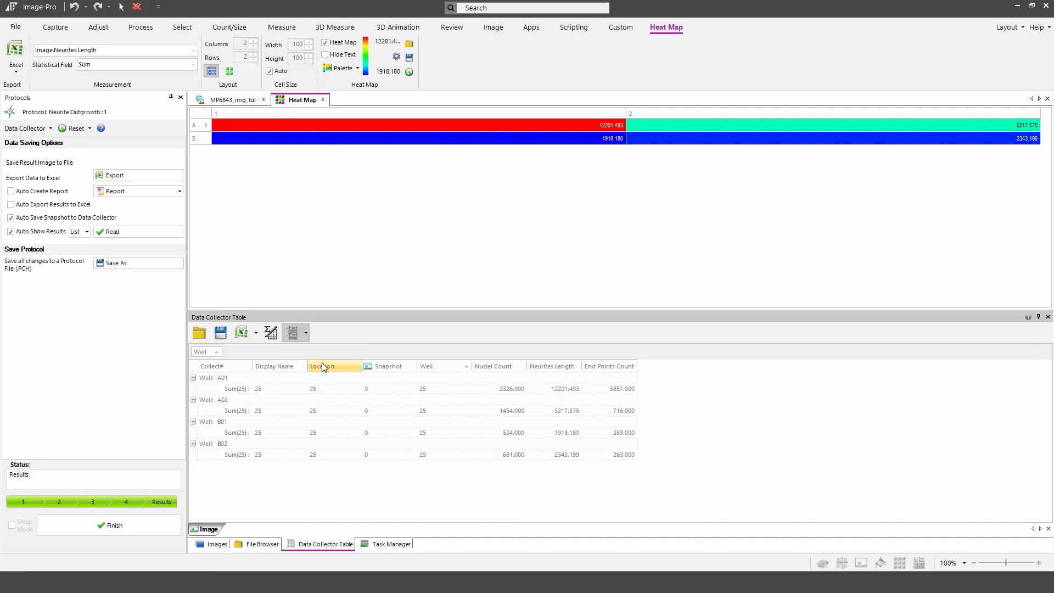